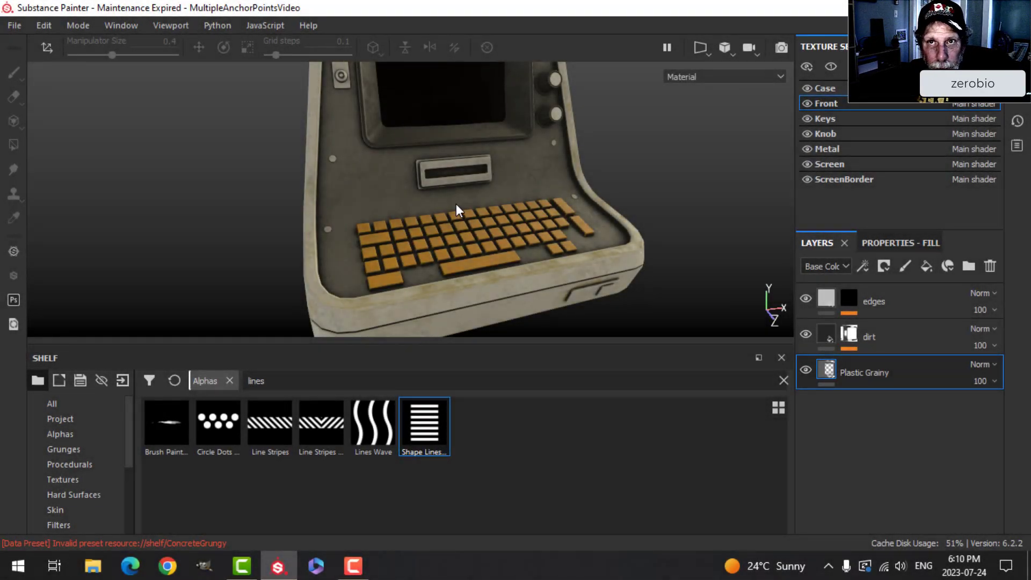
scroll(451, 204, "up", 1)
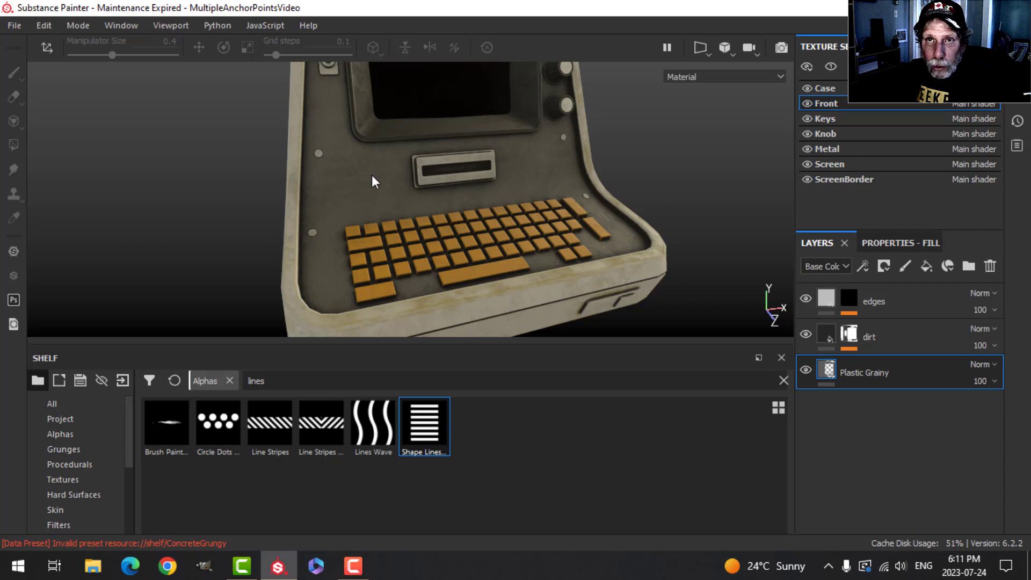
scroll(372, 176, "up", 5)
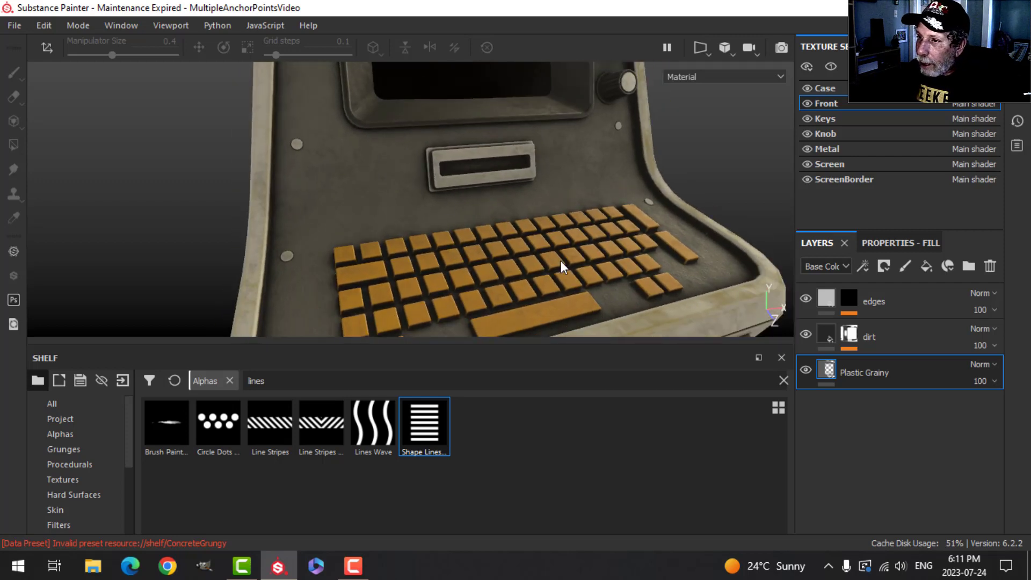
scroll(513, 189, "down", 3)
left_click_drag(510, 221, 537, 208, "alt")
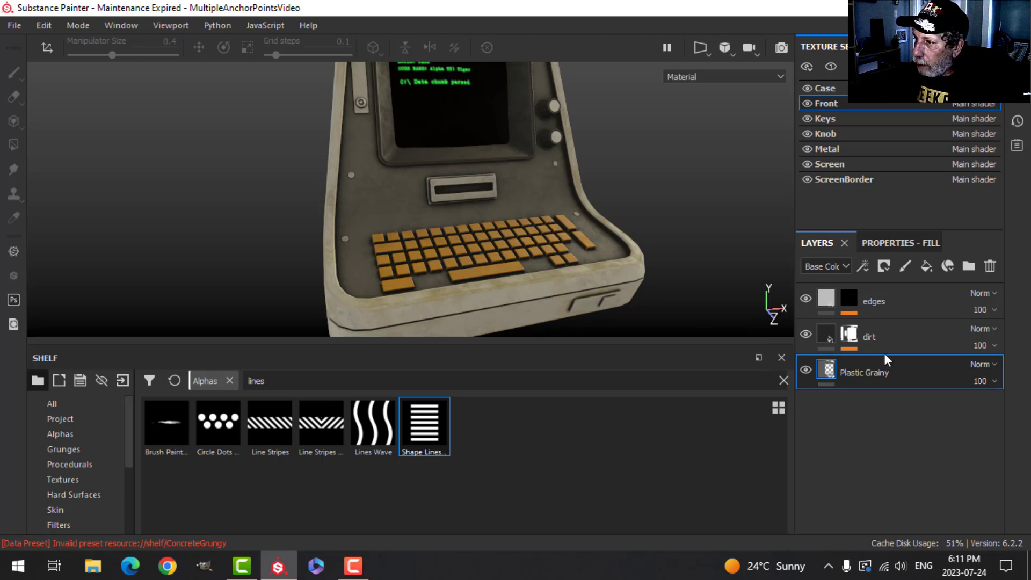
Add a paint layer named Alpha above the edges layer, with the brush's height set to about -0.87
left_click(900, 310)
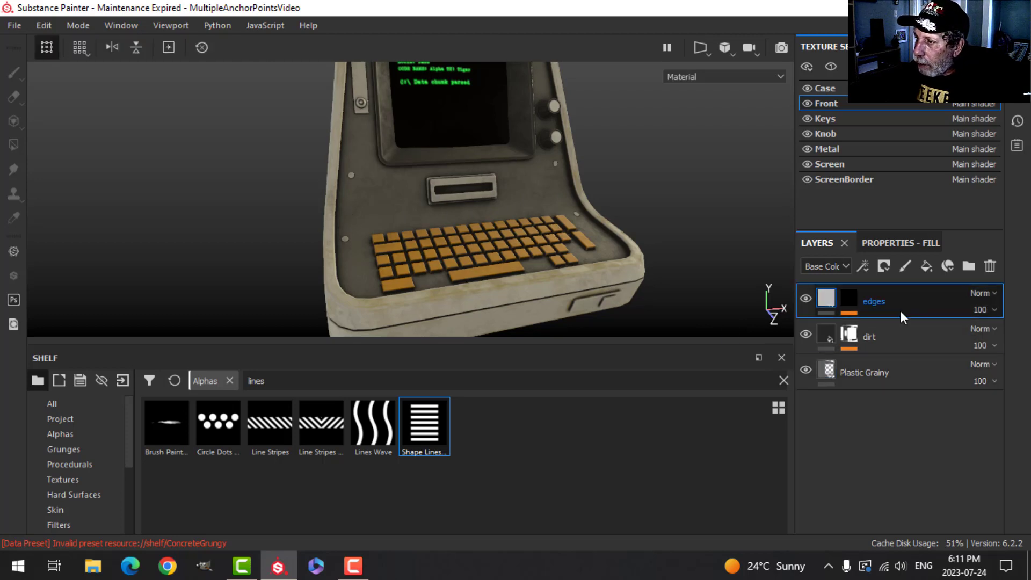
left_click(905, 266)
left_click(897, 244)
scroll(913, 392, "down", 3)
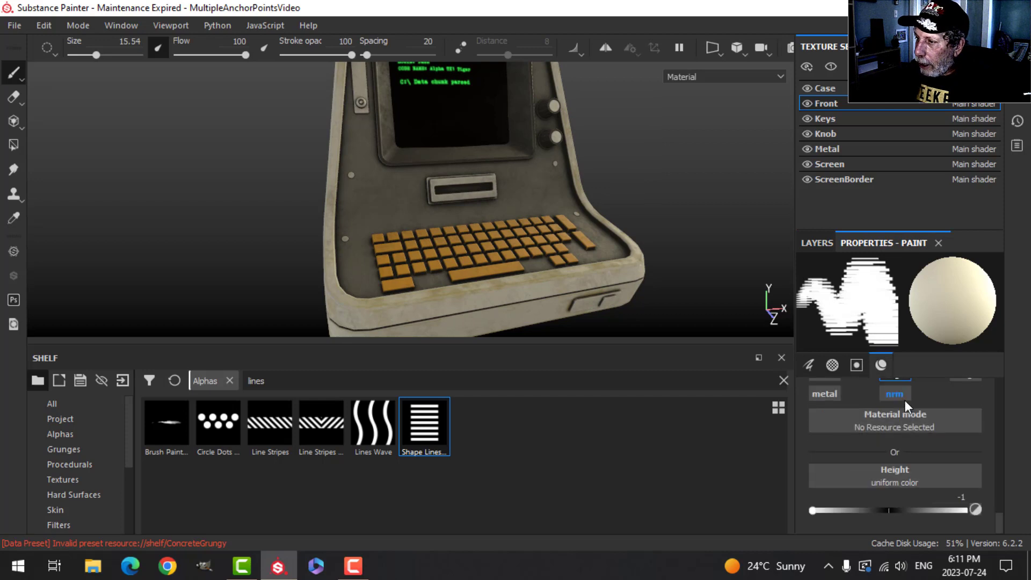
left_click_drag(821, 510, 833, 509)
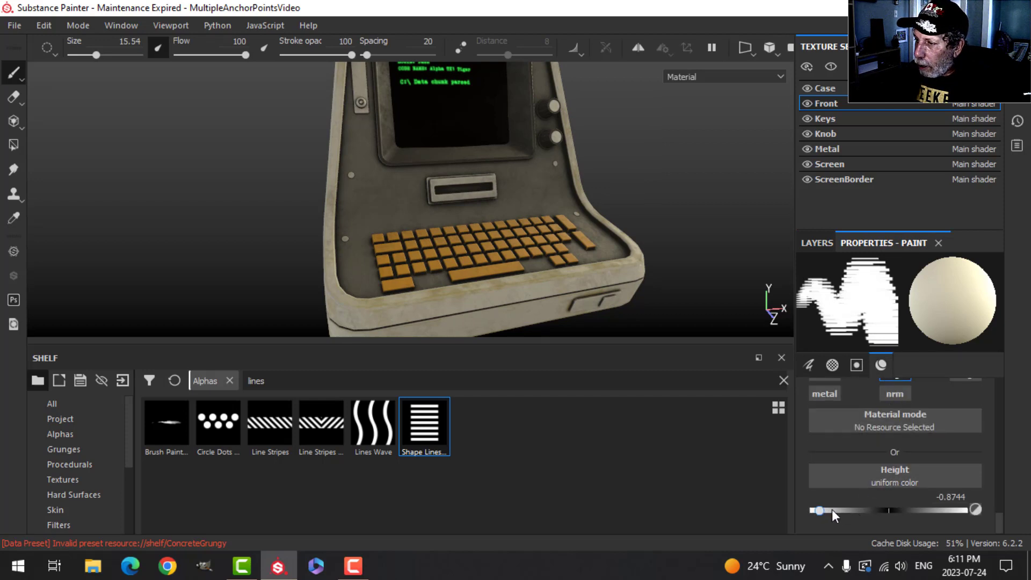
left_click(817, 242)
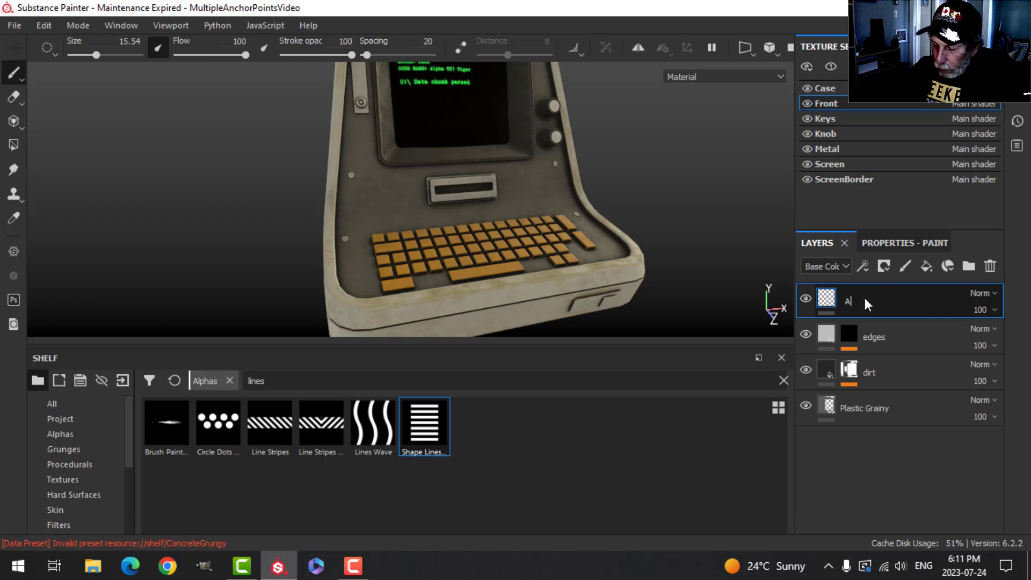
key("Return")
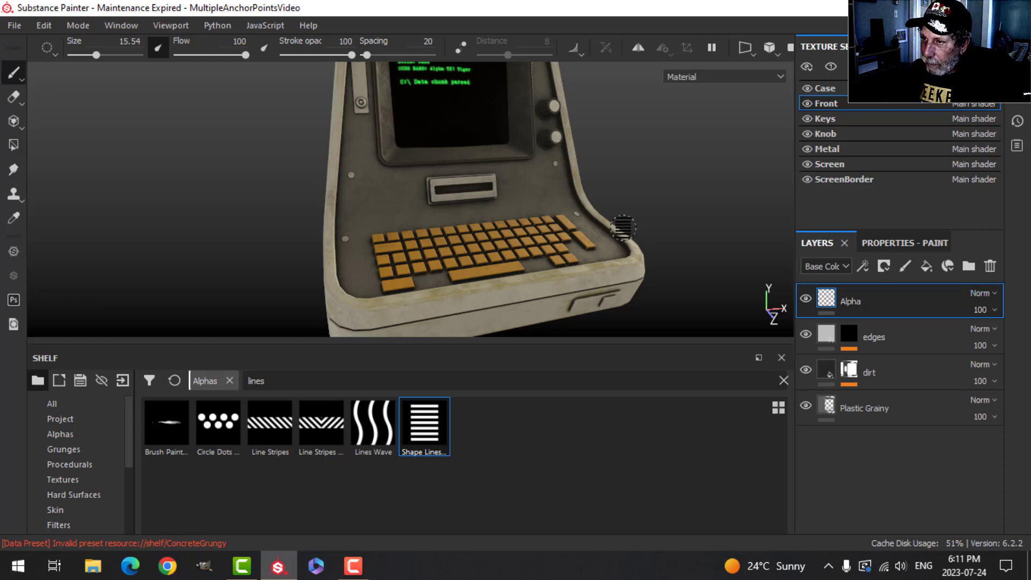
Stamp the Shape Lines alpha as vents on both sides of the disk slot, using symmetry in the orthographic front view
left_click(770, 47)
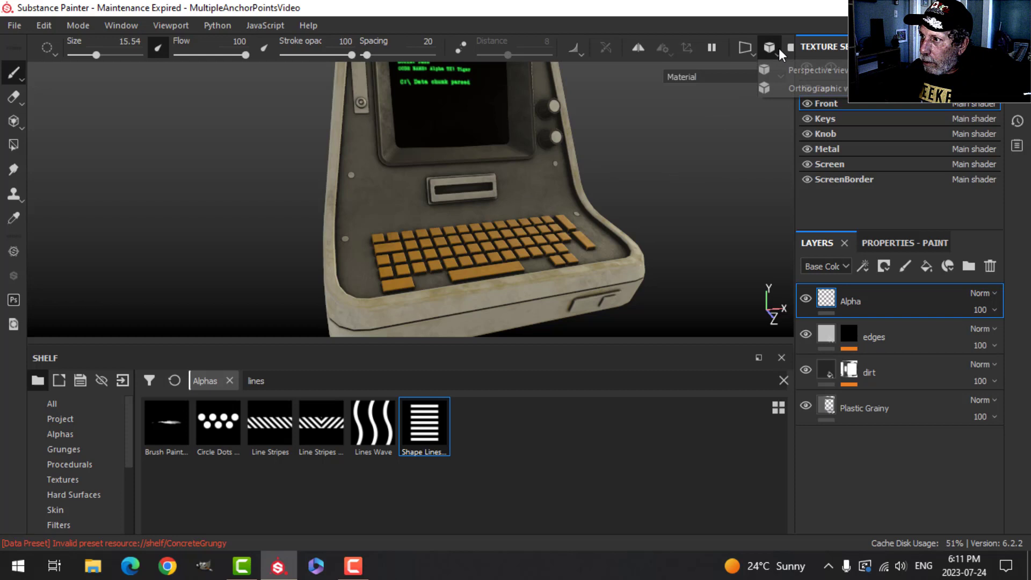
left_click(806, 88)
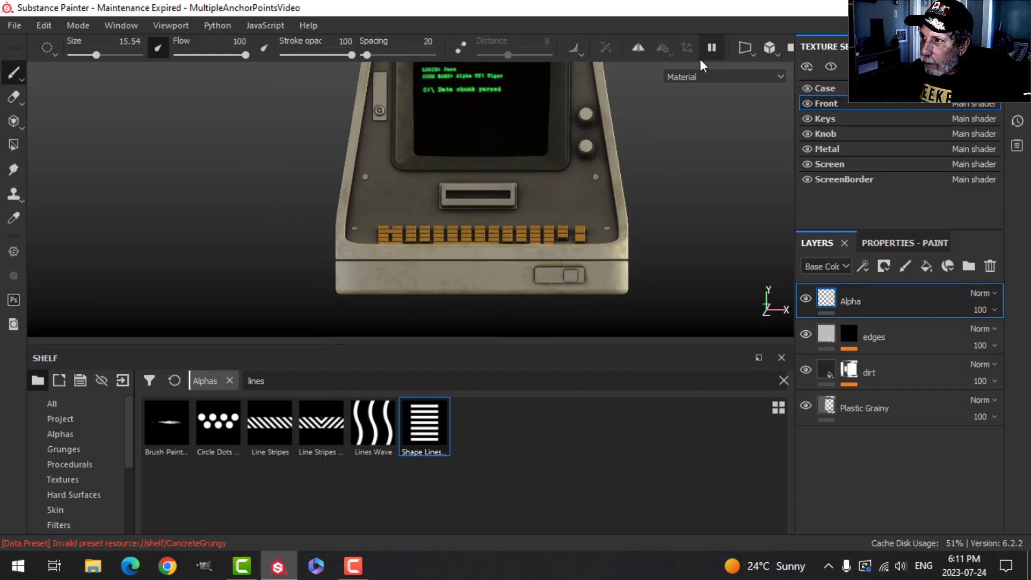
left_click(638, 47)
scroll(424, 198, "up", 5)
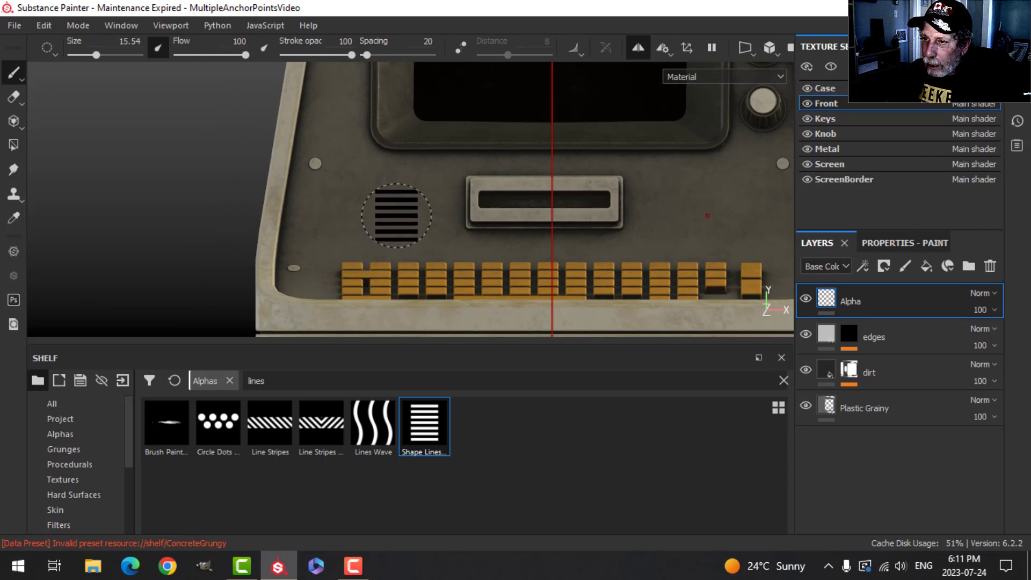
left_click(394, 198)
scroll(427, 209, "down", 3)
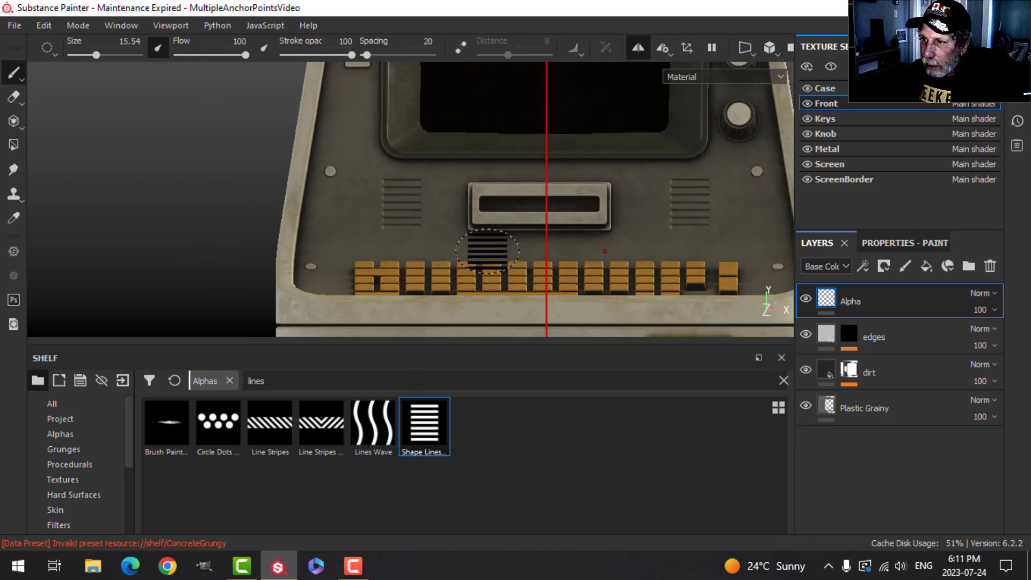
Inspect the stamped vents from an angle, then return the viewport to perspective and turn symmetry off
left_click_drag(427, 215, 485, 274, "alt")
scroll(480, 246, "up", 4)
scroll(511, 288, "up", 2)
middle_click_drag(511, 288, 484, 281, "alt")
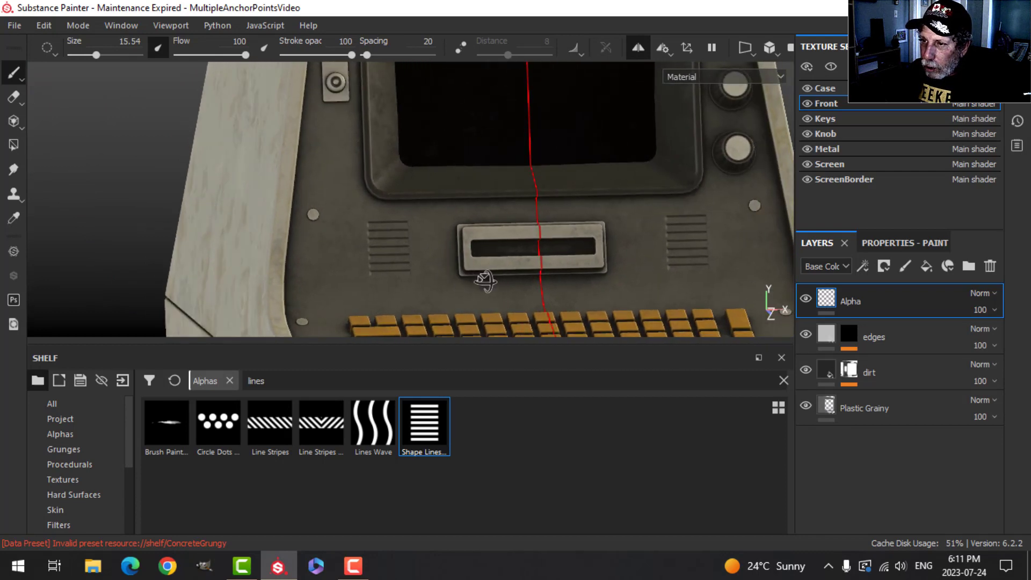
mouse_move(481, 270)
left_mouse_down("alt")
mouse_move(398, 280)
mouse_move(421, 283)
mouse_move(437, 269)
mouse_move(419, 271)
left_mouse_up("alt")
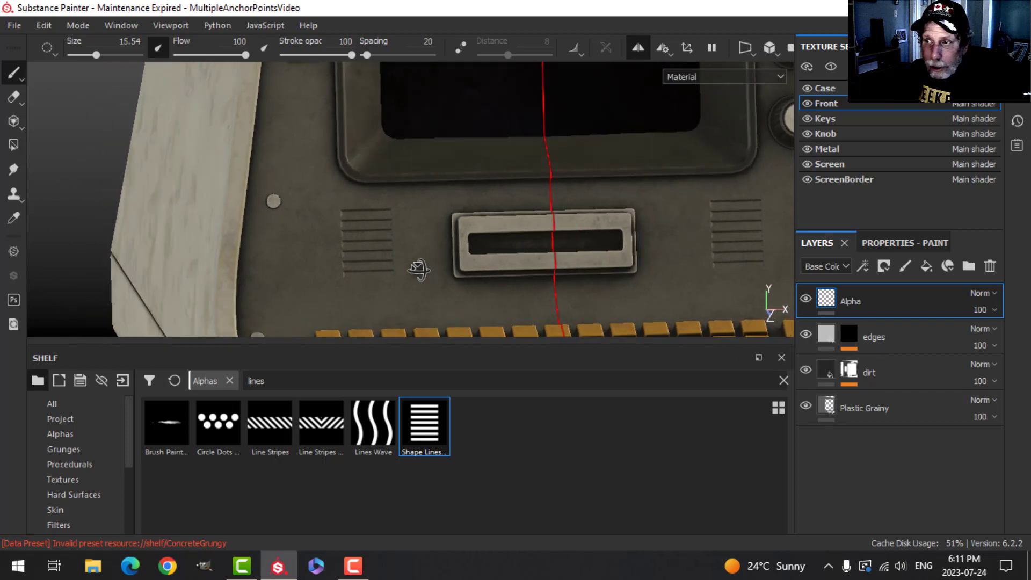
left_click(769, 47)
left_click(806, 87)
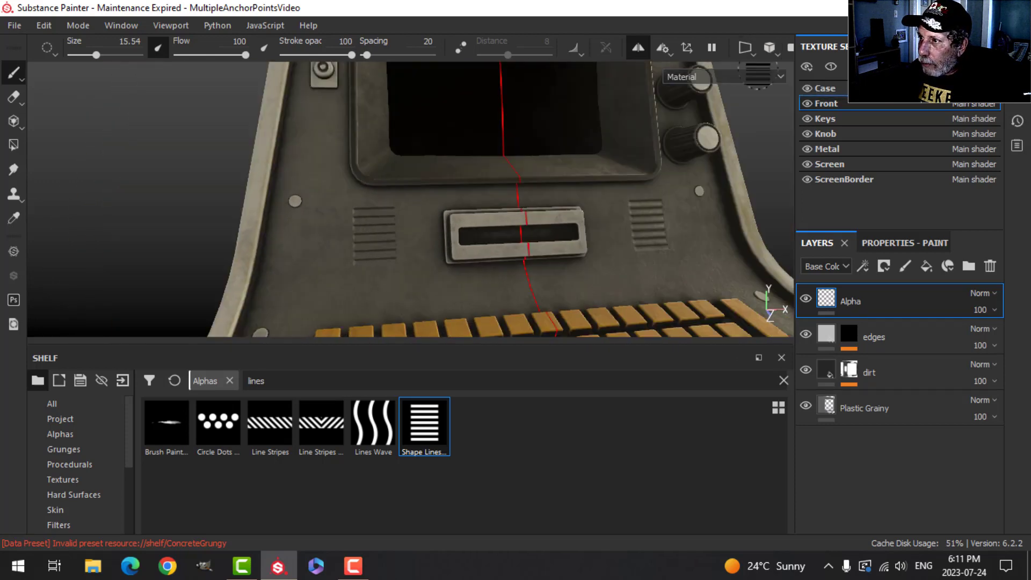
mouse_move(498, 202)
left_mouse_down("alt")
mouse_move(554, 239)
mouse_move(538, 233)
left_mouse_up("alt")
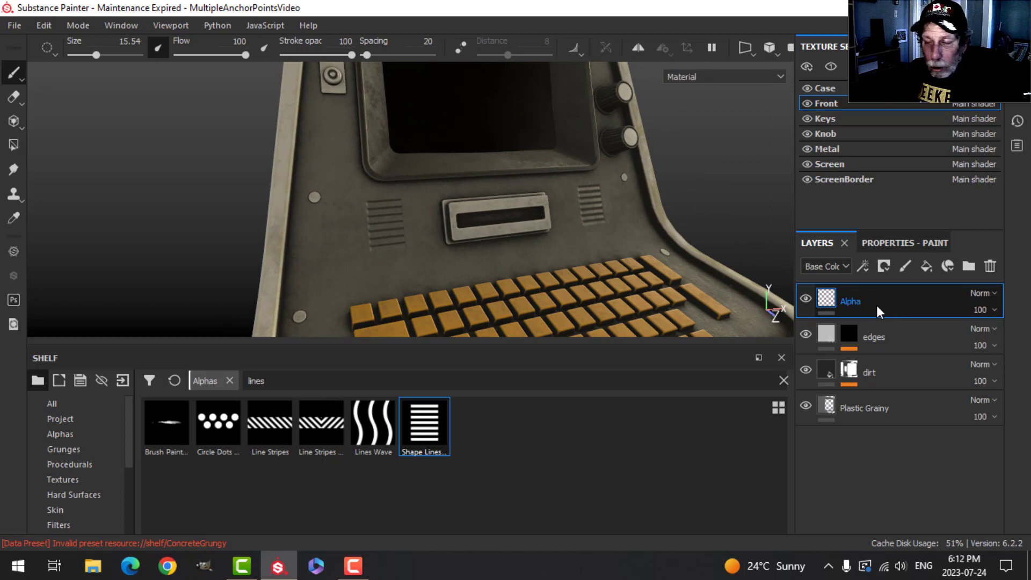
Move the Alpha layer between dirt and Plastic Grainy, and check the mask generators on the dirt and edges layers
left_click_drag(875, 312, 895, 376)
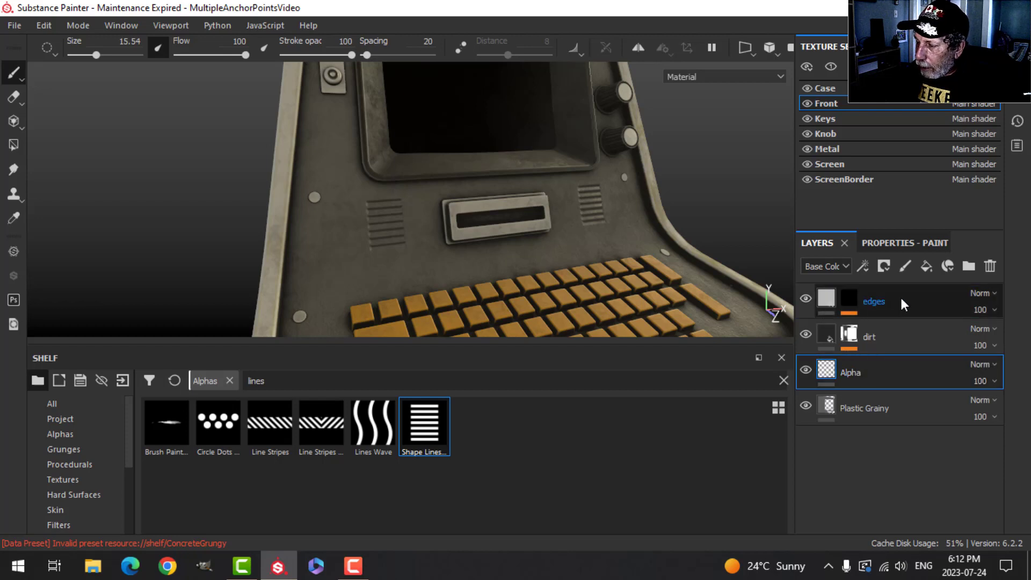
left_click(887, 348)
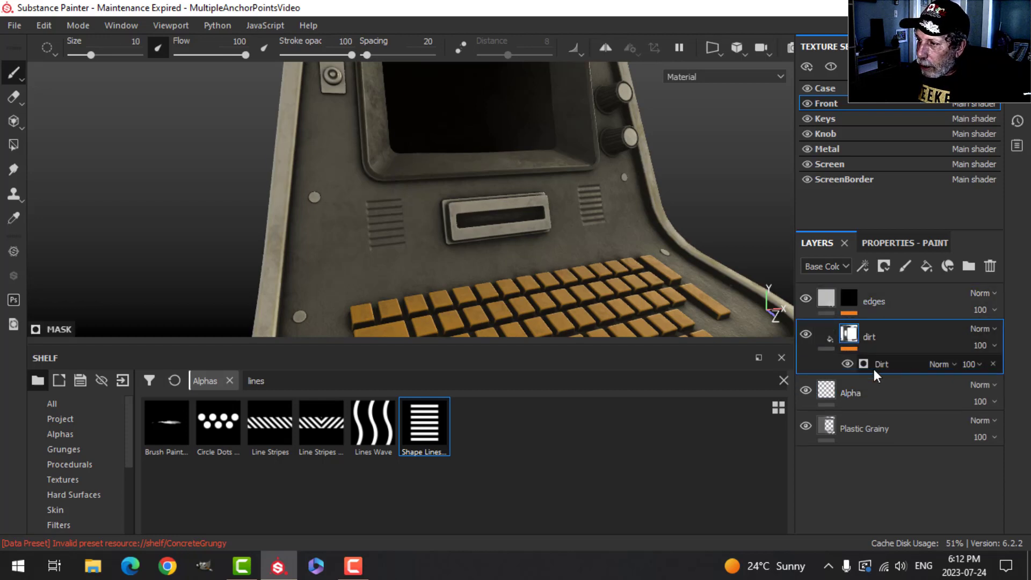
left_click(852, 301)
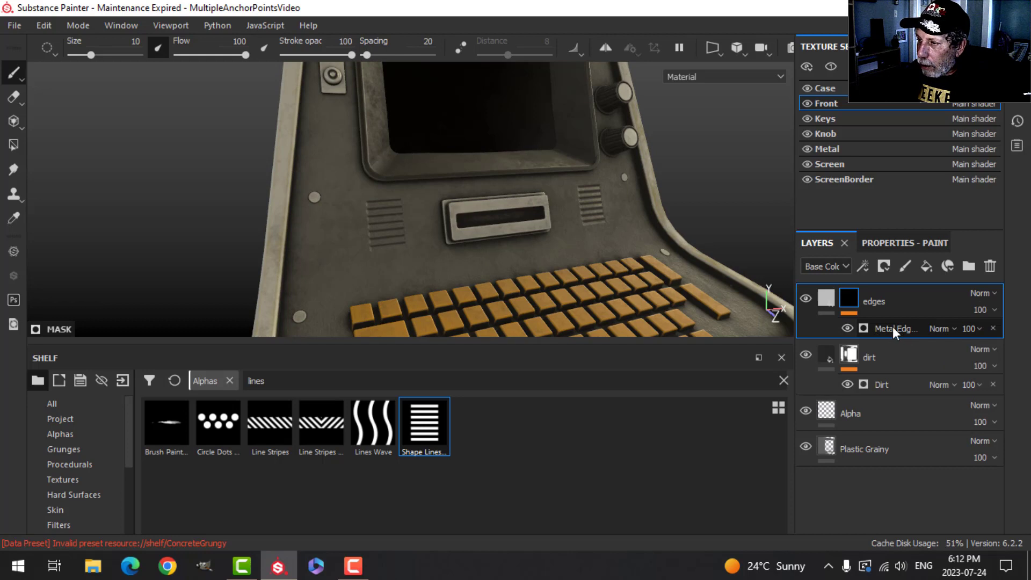
left_click(838, 309)
left_click(829, 334)
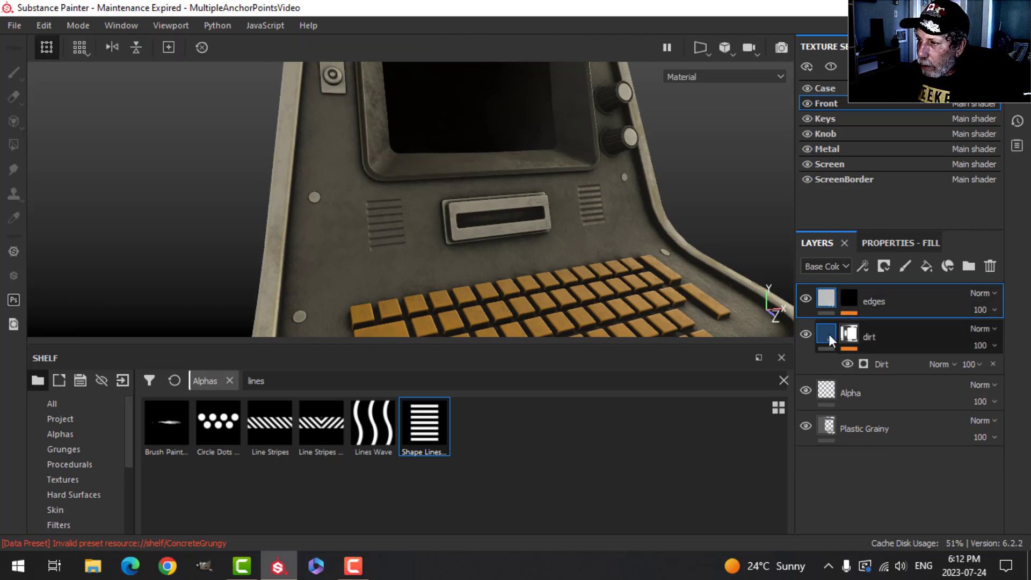
Add an anchor point to the Alpha layer
left_click(852, 370)
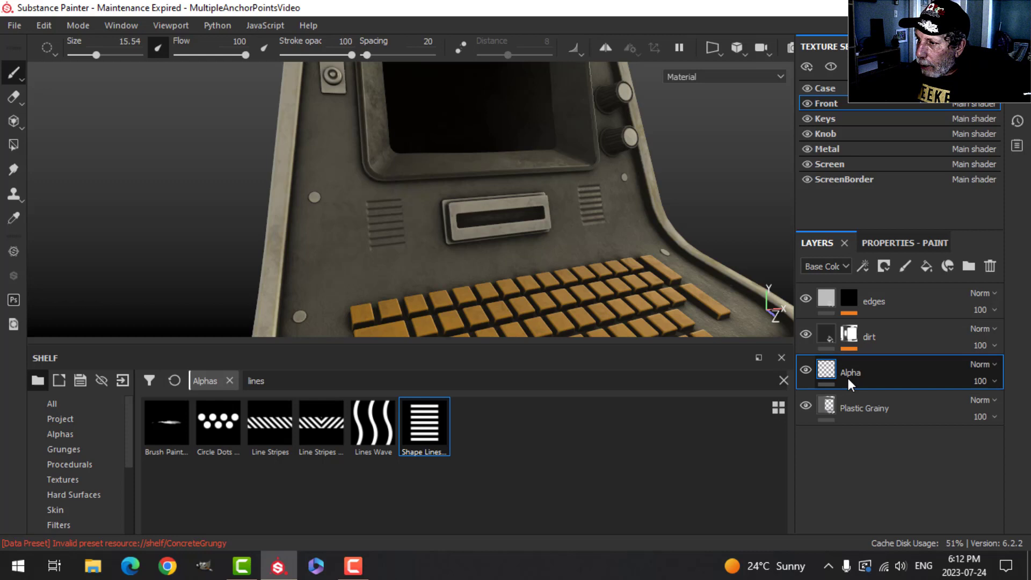
left_click(866, 263)
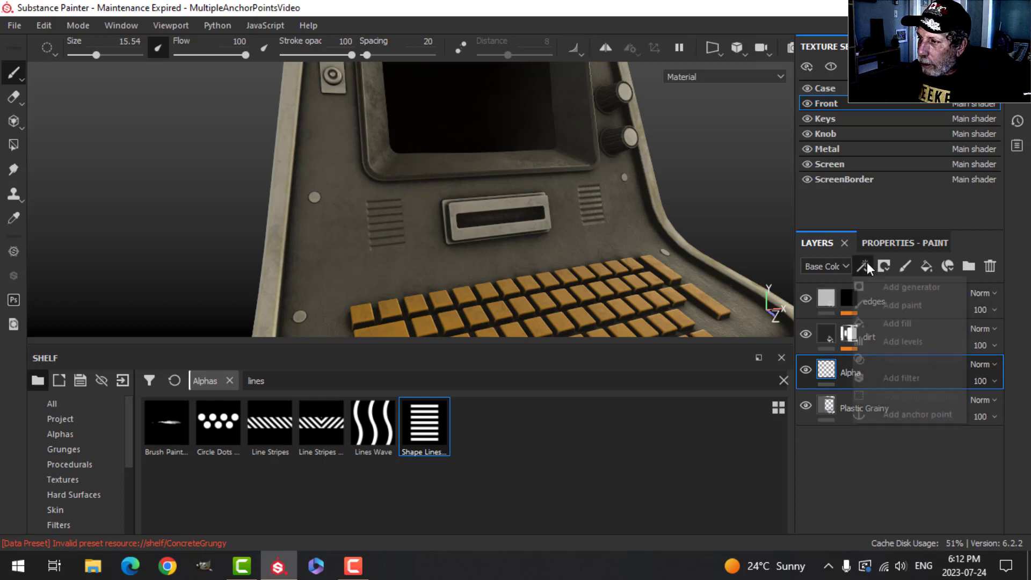
left_click(911, 414)
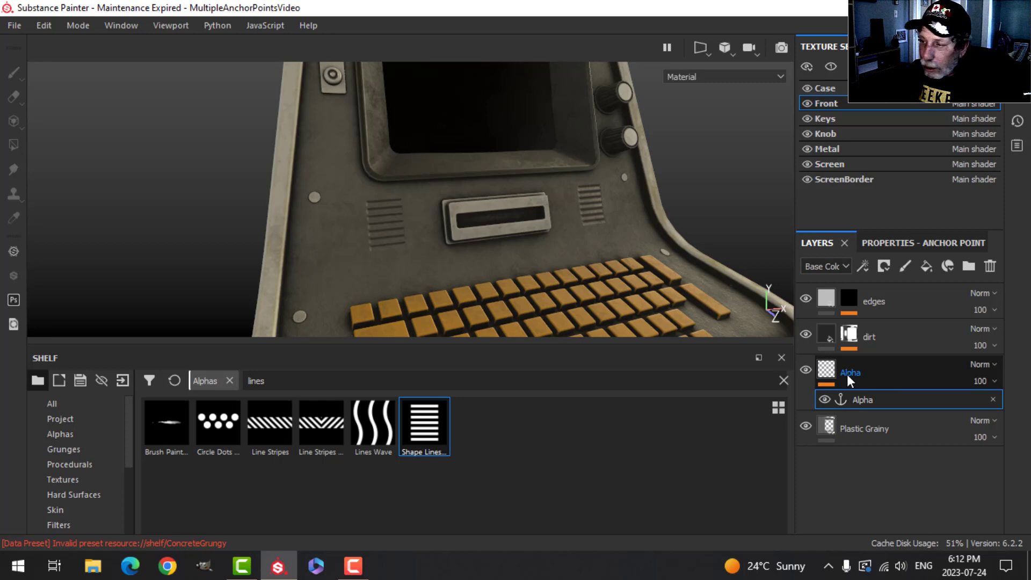
Enable Micro Height in the micro details of the Dirt generator on the dirt layer's mask
left_click(849, 333)
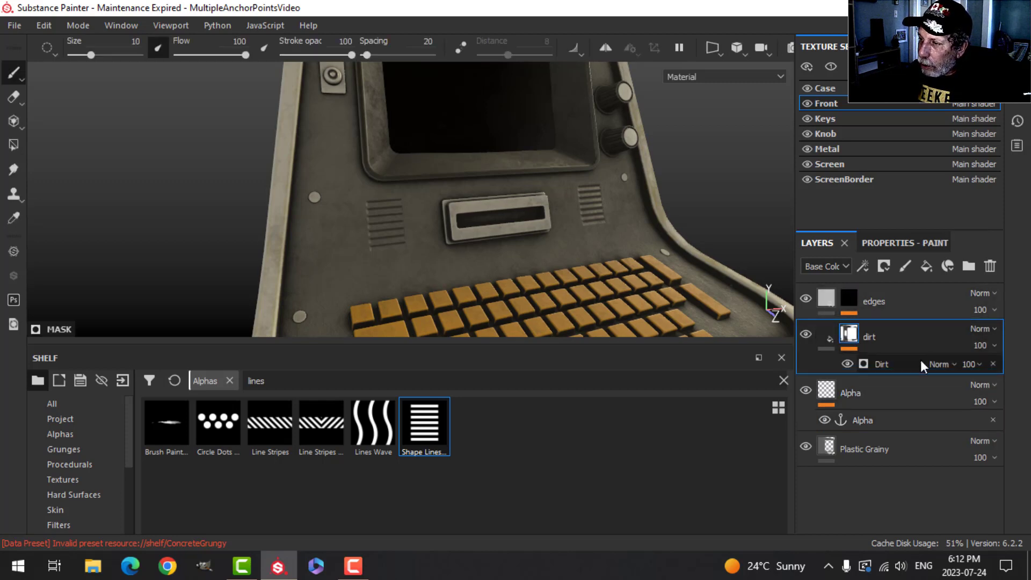
left_click(883, 365)
left_click(897, 243)
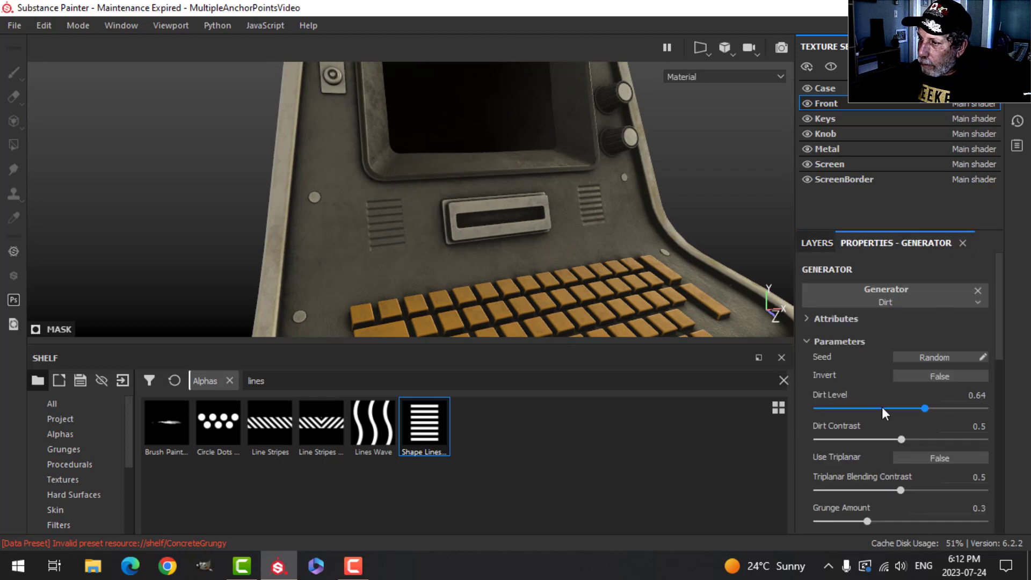
scroll(882, 407, "down", 6)
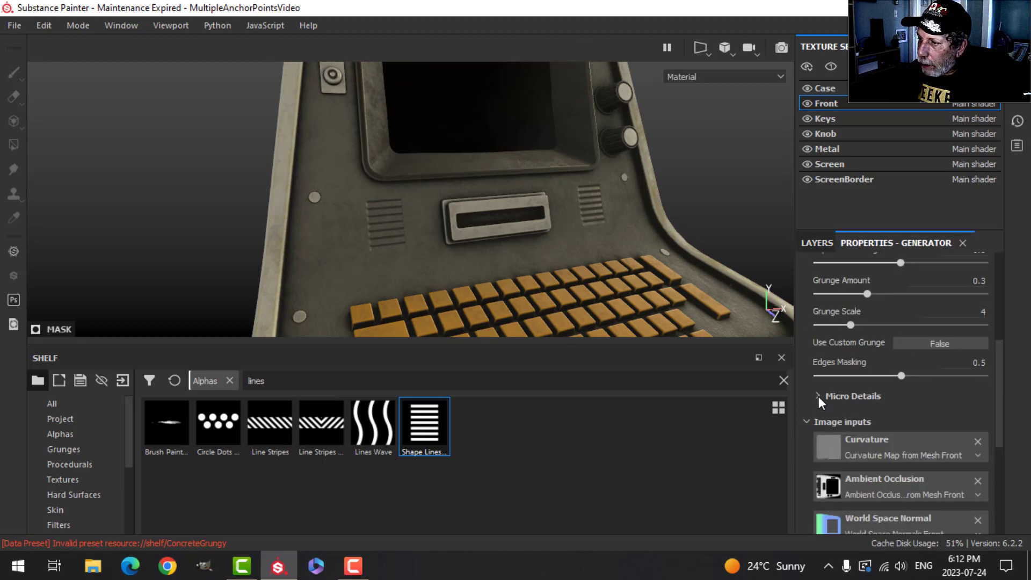
left_click(819, 396)
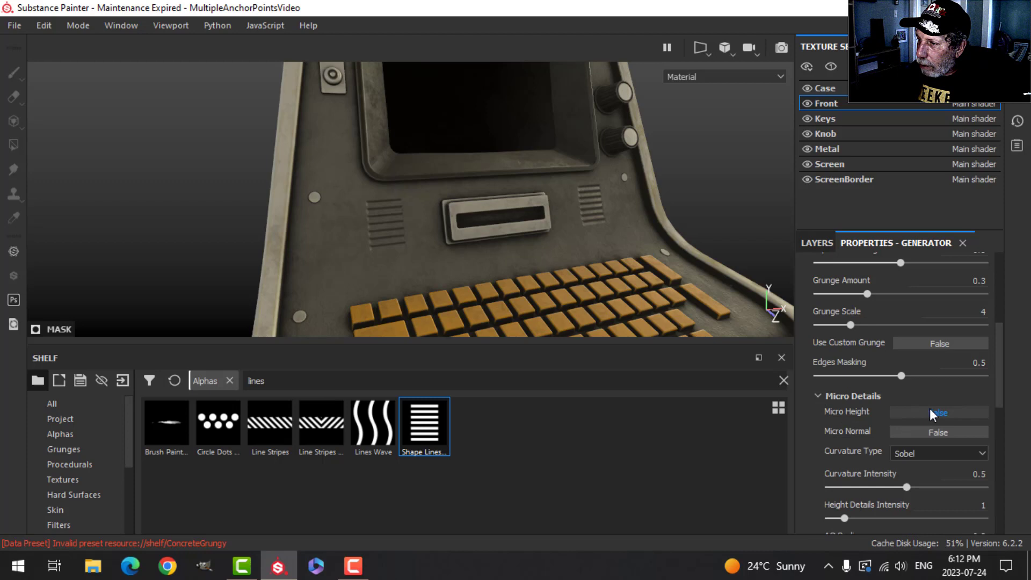
scroll(911, 423, "down", 6)
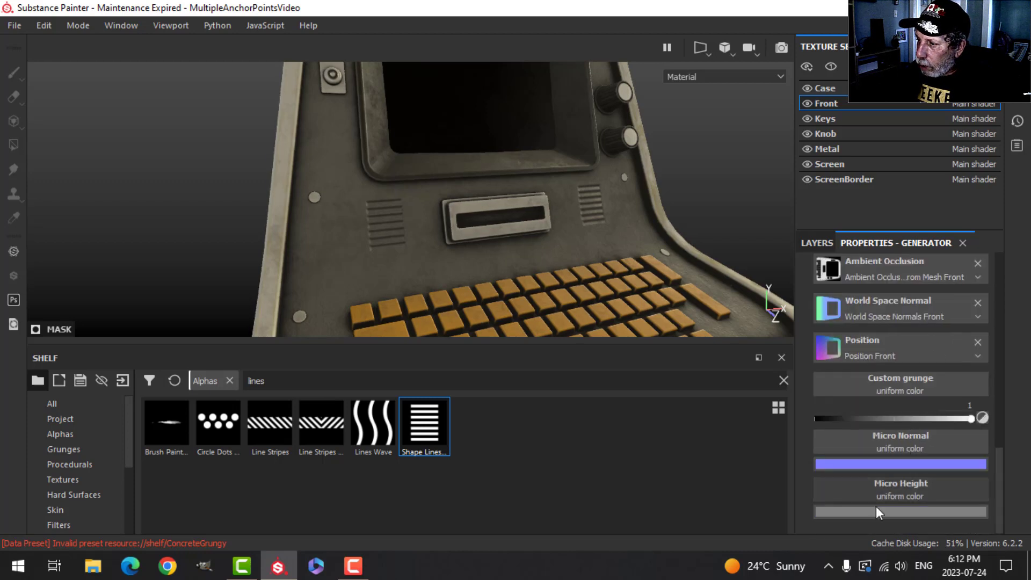
Assign the Alpha anchor point to the Dirt generator's Micro Height input, with Height as the referenced channel
left_click(885, 491)
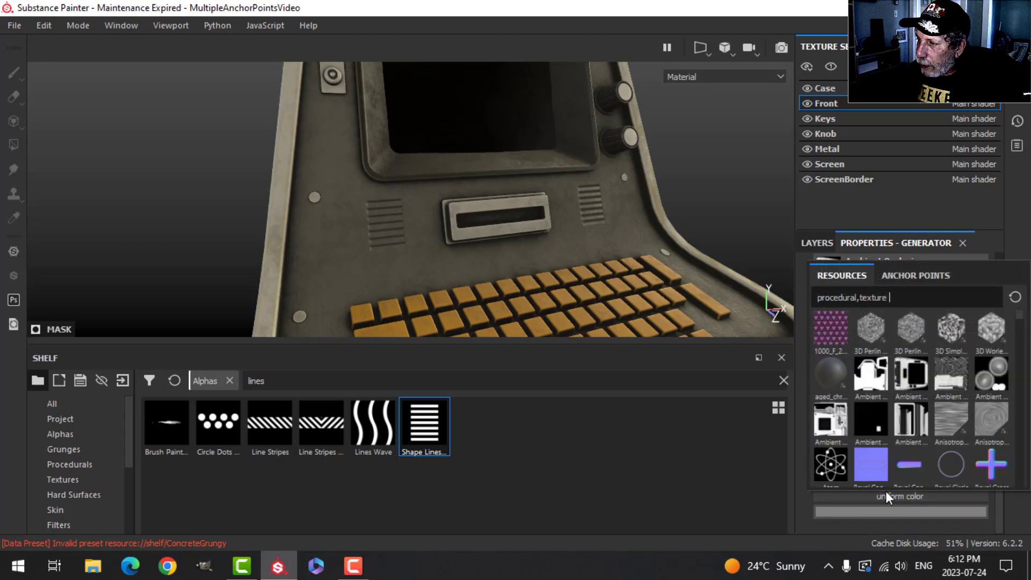
left_click(897, 277)
left_click(833, 295)
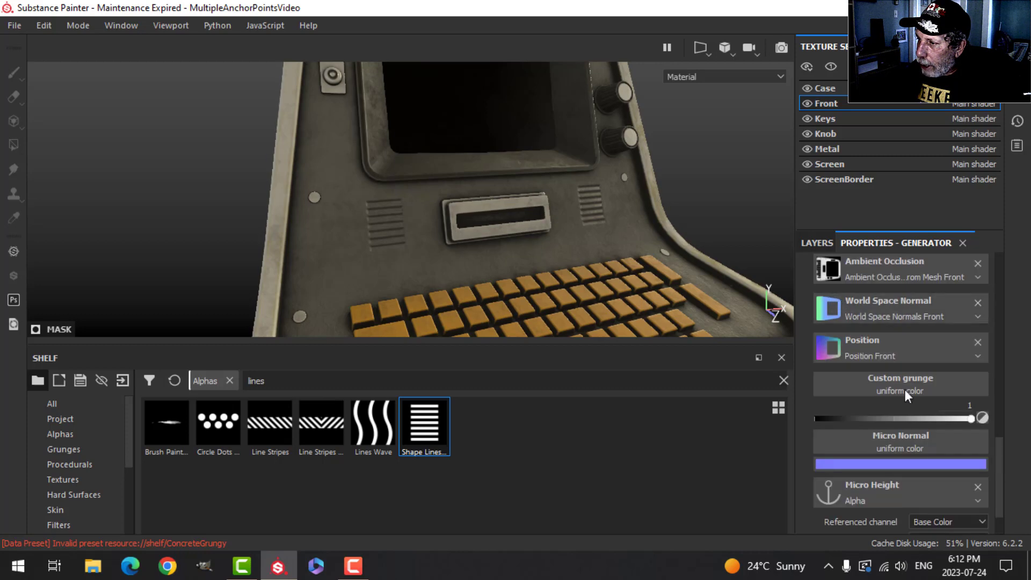
scroll(933, 502, "down", 1)
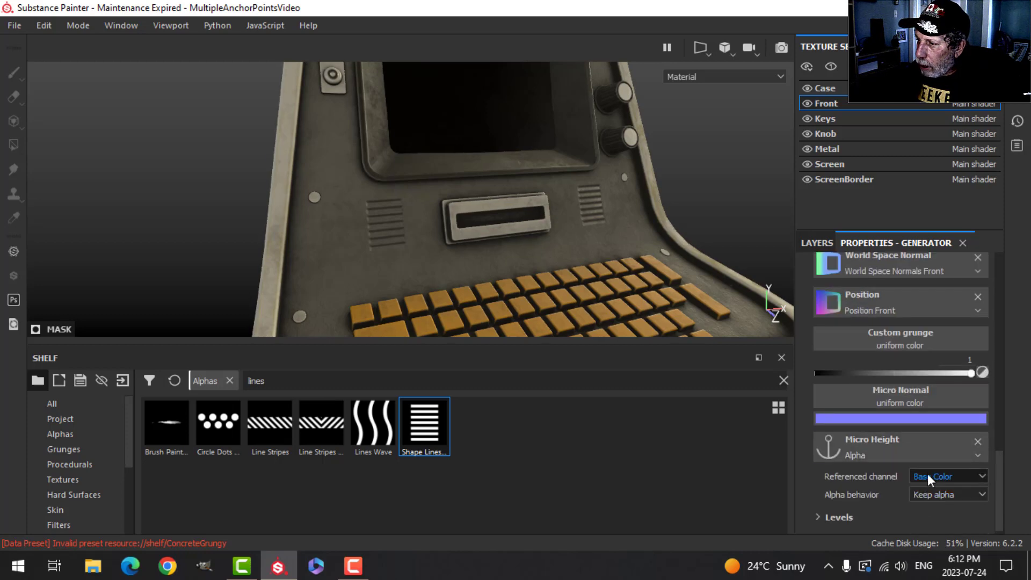
left_click(935, 476)
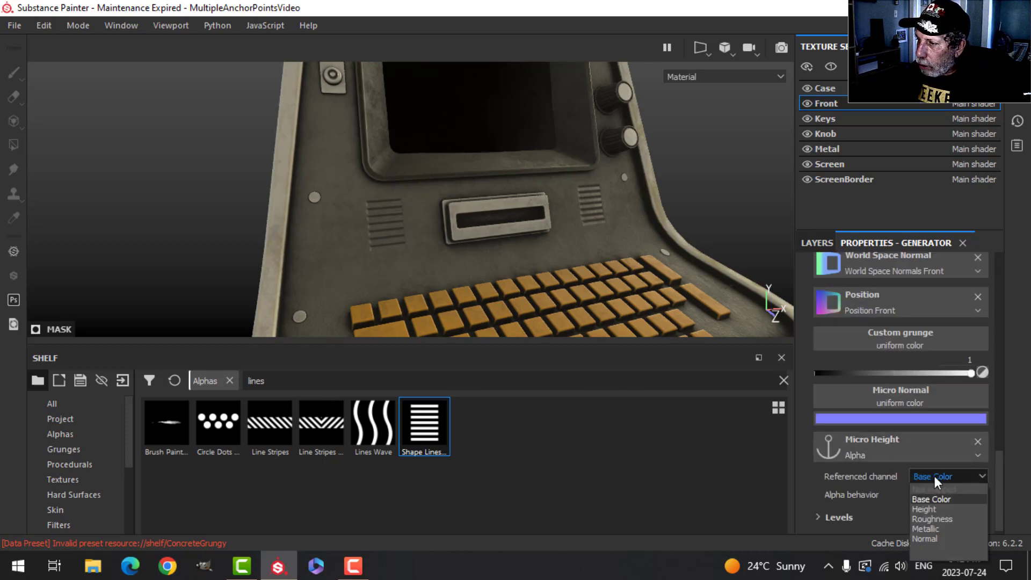
left_click(925, 510)
scroll(462, 274, "up", 2)
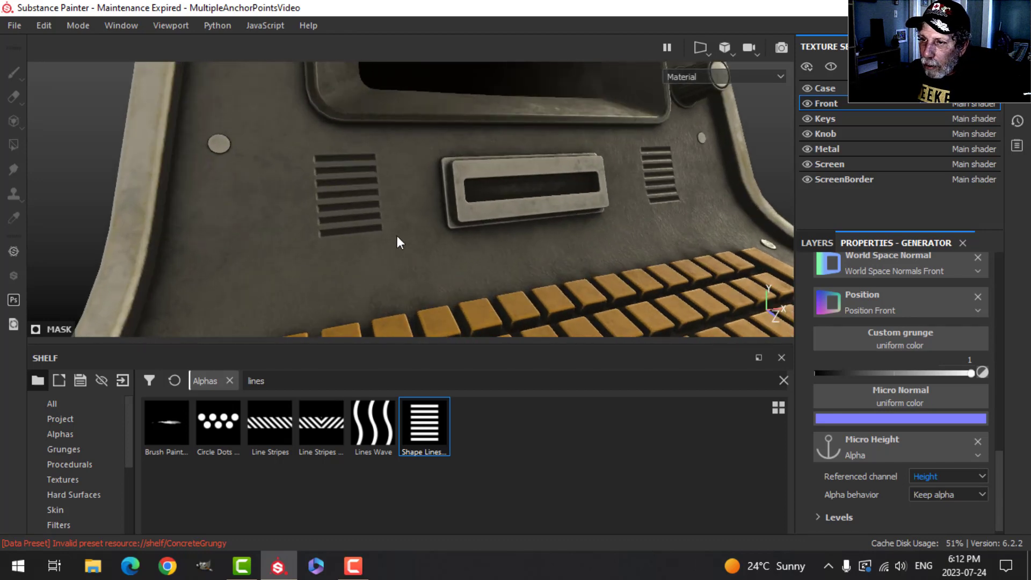
scroll(359, 190, "down", 6)
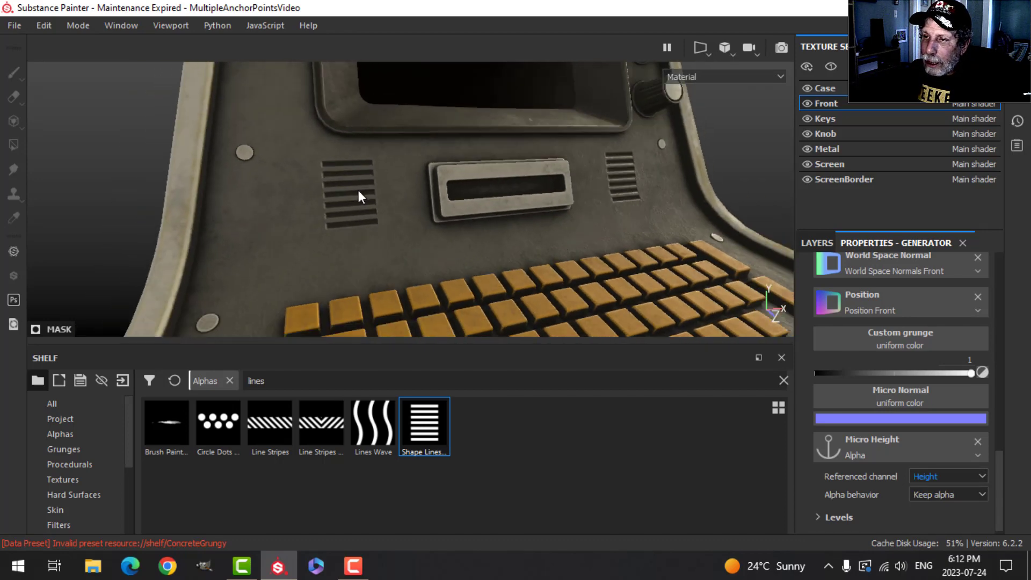
scroll(414, 231, "down", 2)
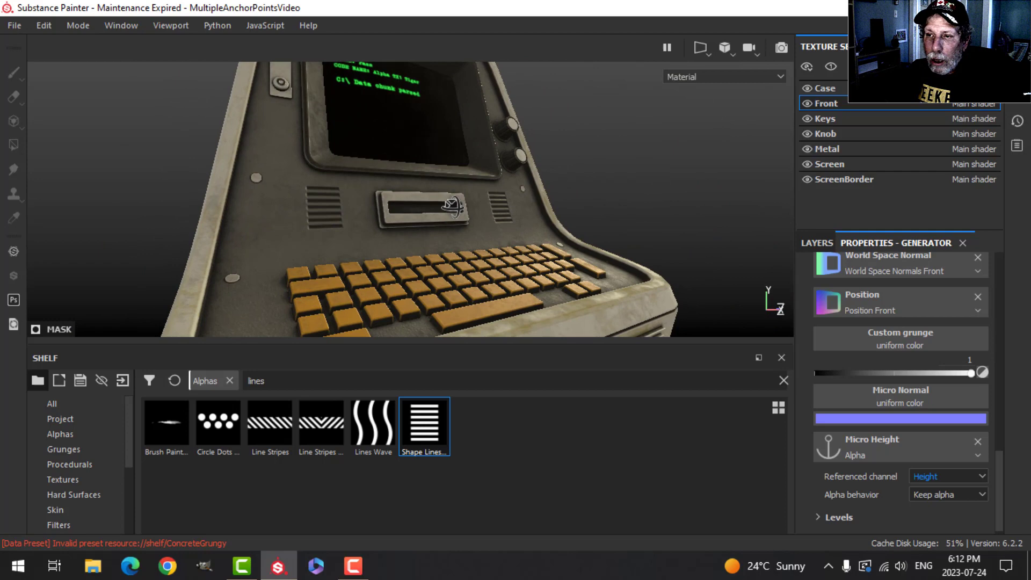
Delete the anchor point from the Alpha layer
left_click_drag(421, 239, 491, 216, "alt")
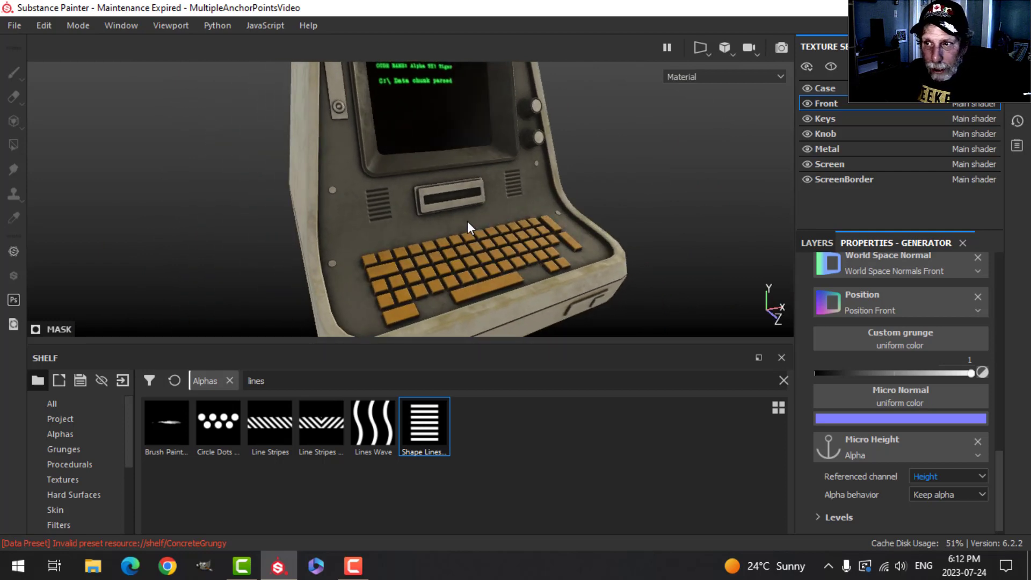
left_click(817, 242)
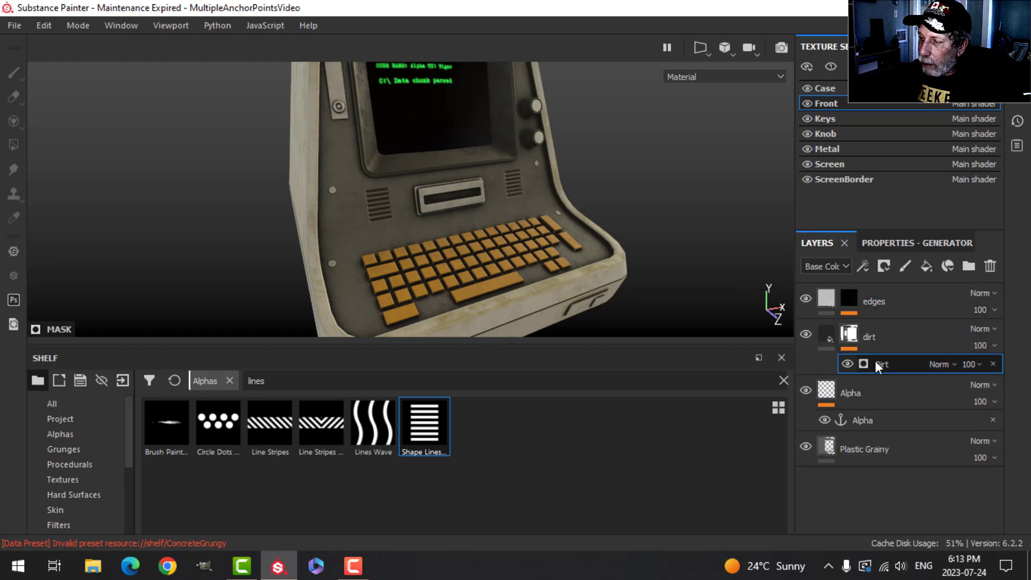
left_click(877, 422)
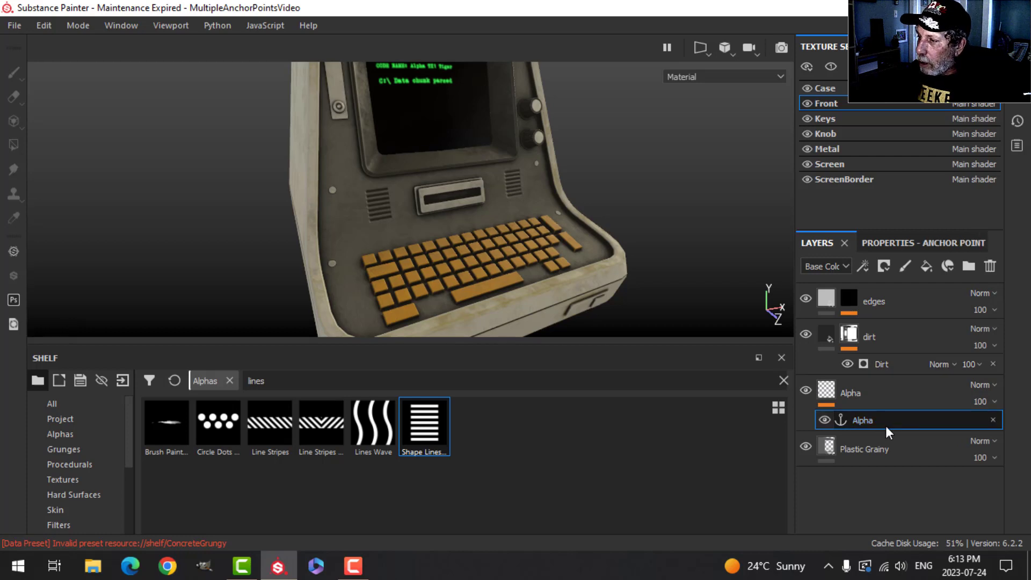
left_click(993, 420)
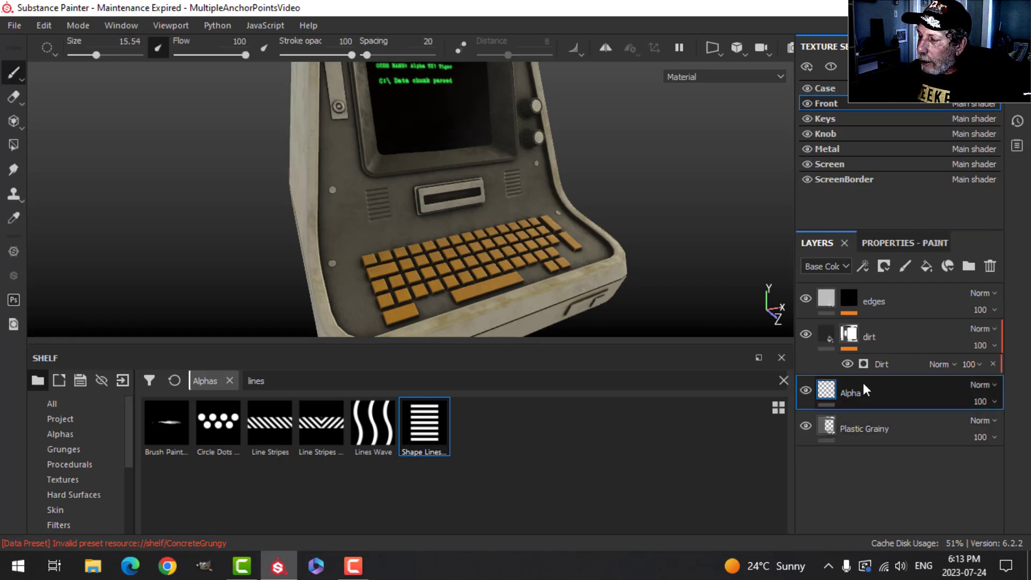
Clear the Alpha anchor reference from the Micro Height input of the dirt layer's Dirt generator
left_click(878, 364)
left_click(894, 244)
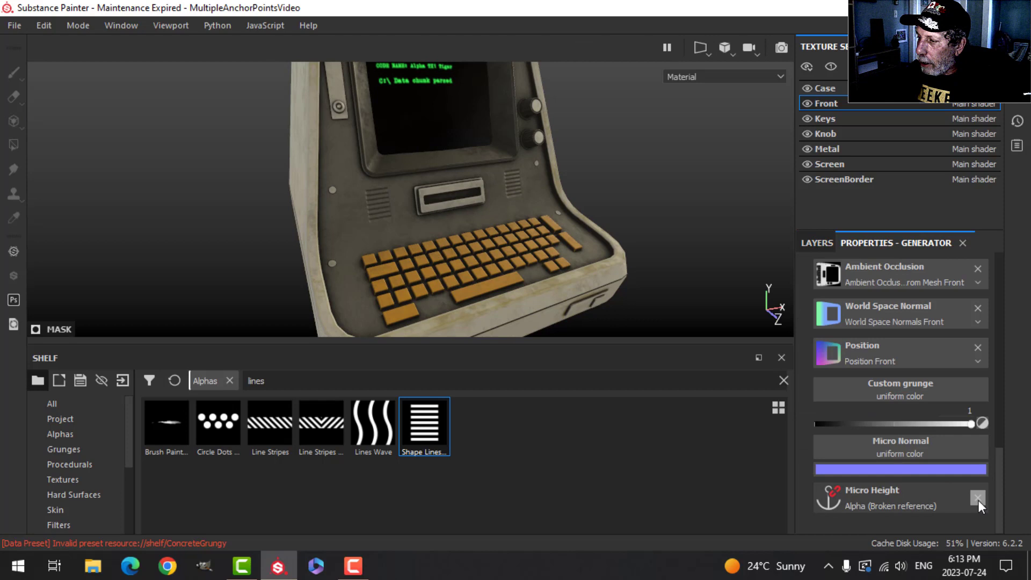
left_click(822, 243)
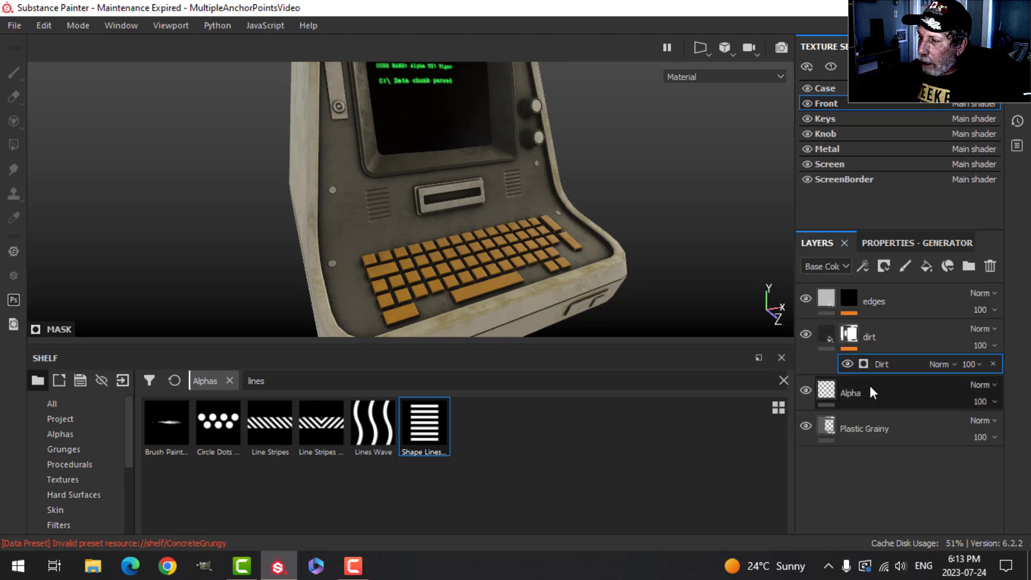
Add a fill layer directly above the Alpha layer and name it AnchorPoints
left_click(830, 395)
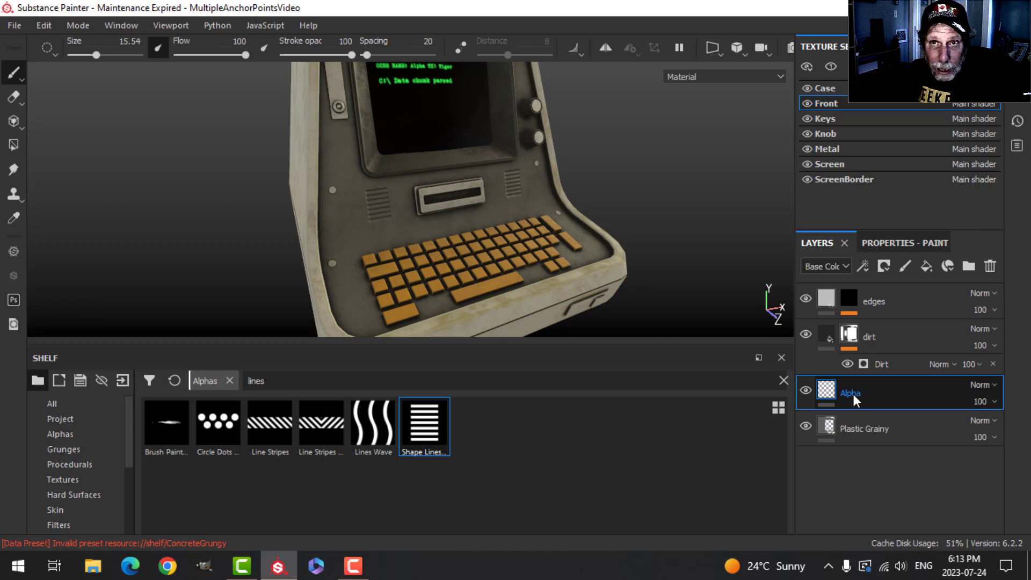
scroll(468, 261, "up", 3)
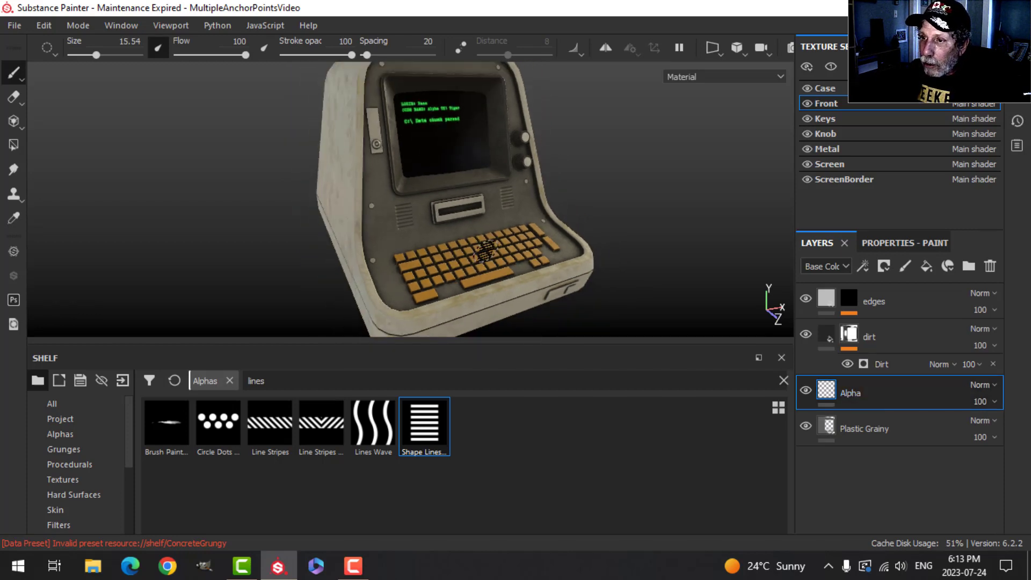
scroll(467, 260, "up", 3)
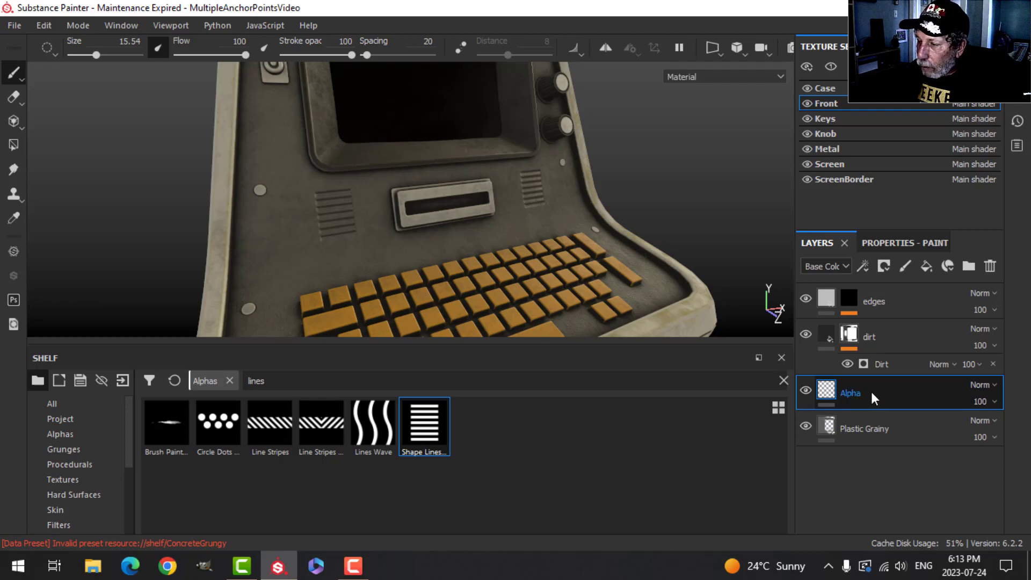
left_click(931, 265)
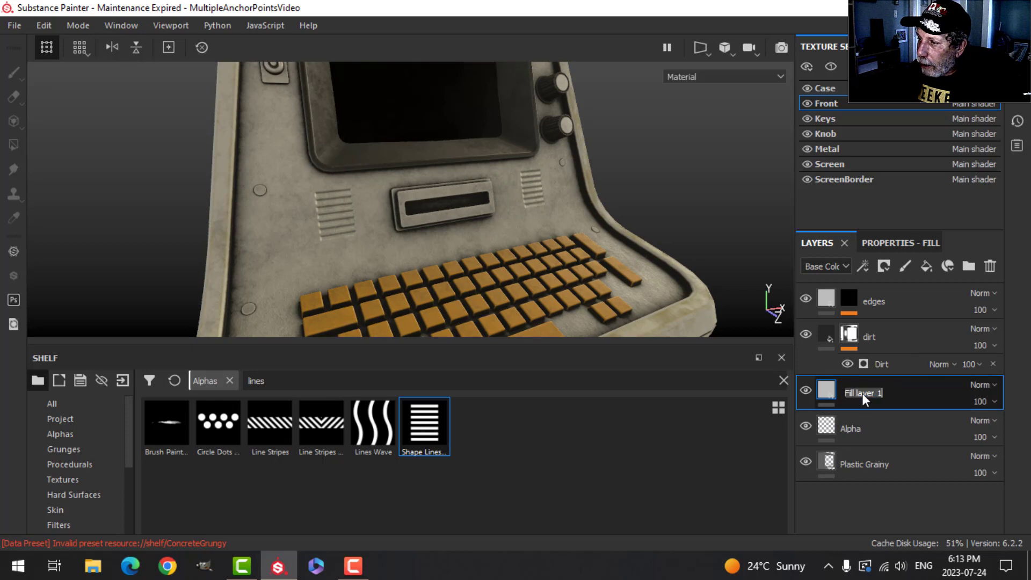
type("Ancho")
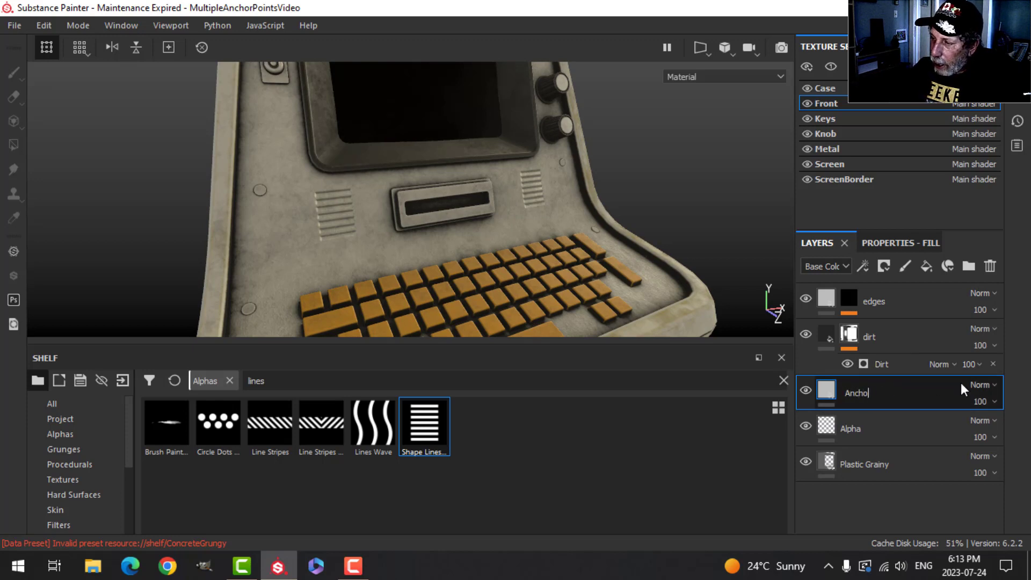
type("rPoints")
key("Return")
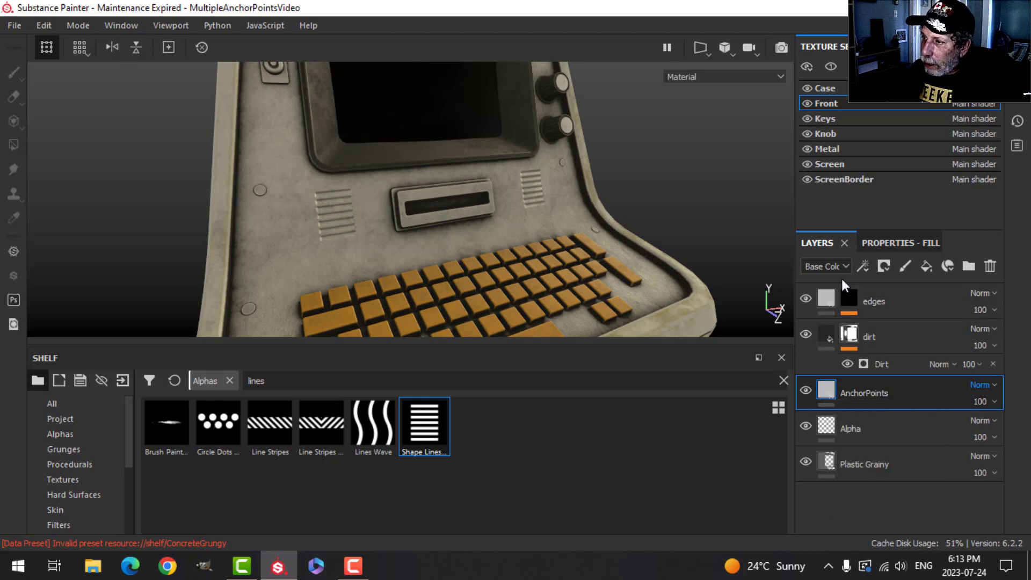
Add an anchor point to the AnchorPoints layer's content and give the layer a black mask
left_click(864, 265)
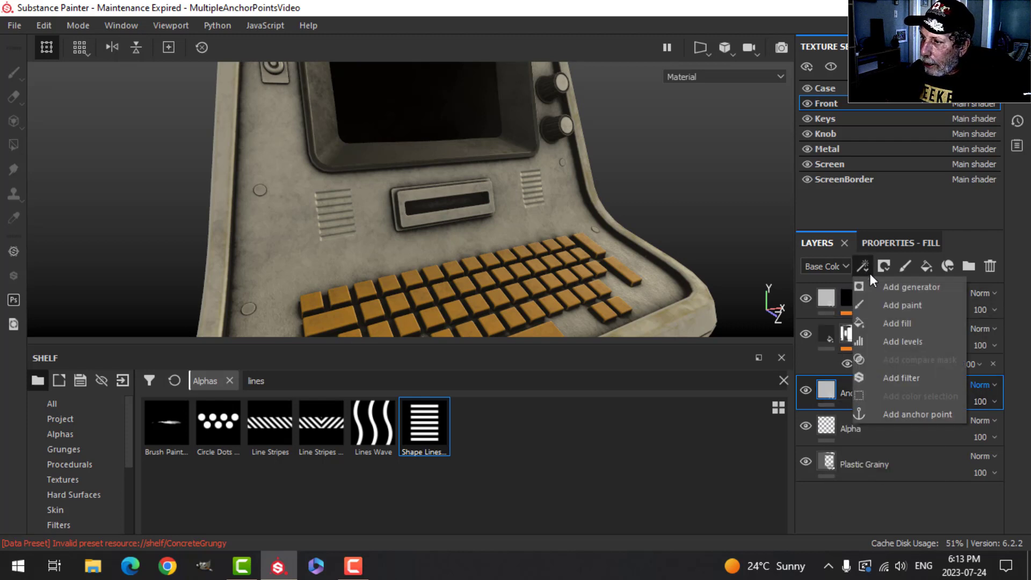
left_click(911, 412)
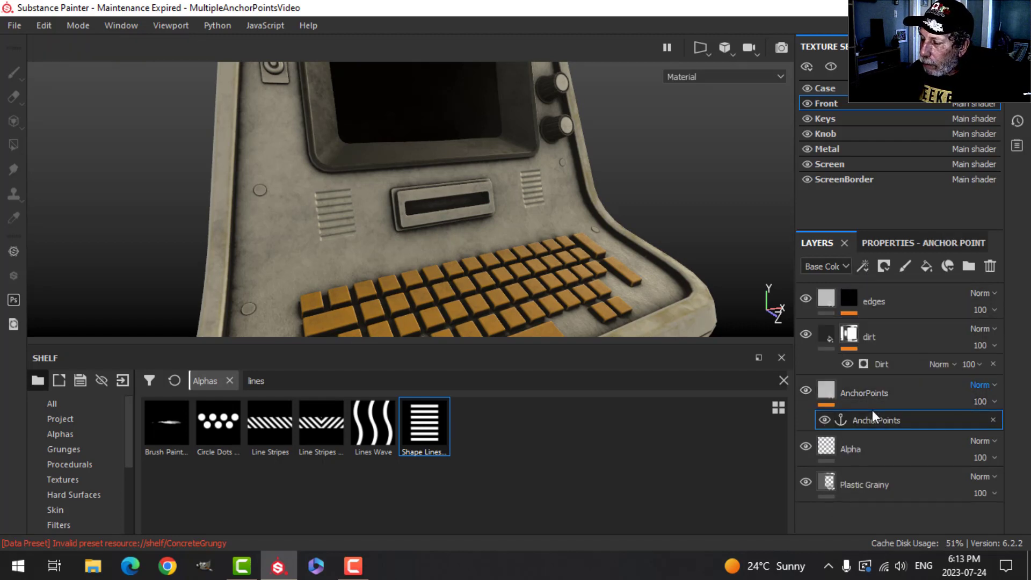
left_click(828, 388)
left_click(884, 266)
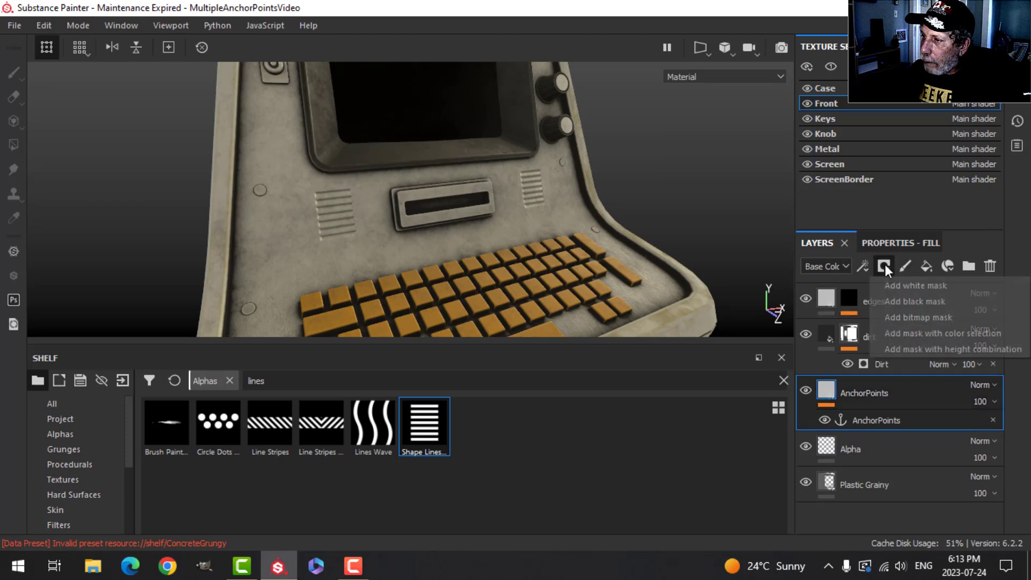
left_click(900, 300)
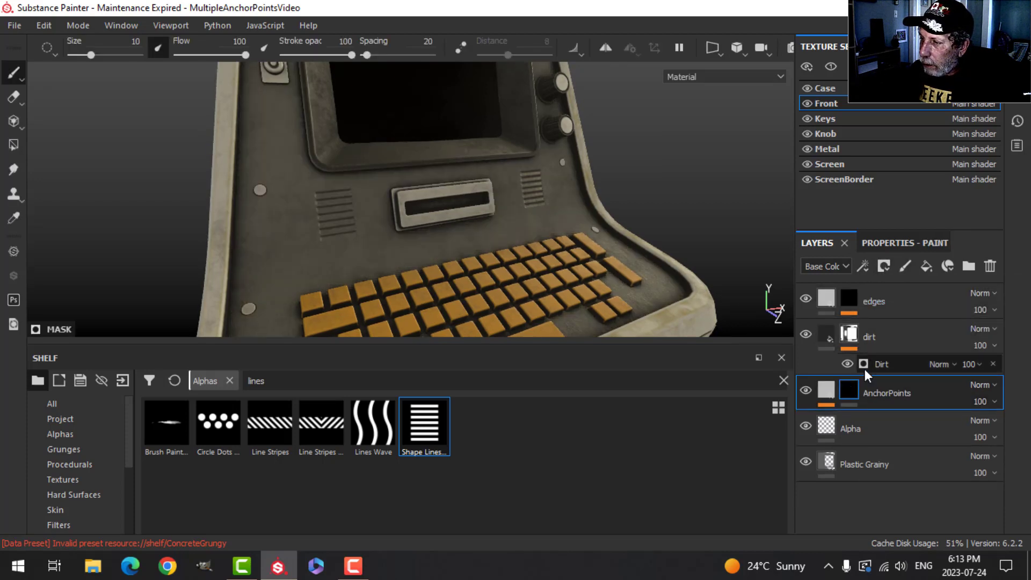
Set the AnchorPoints layer's blending mode to Passthrough in the Height channel
left_click(828, 389)
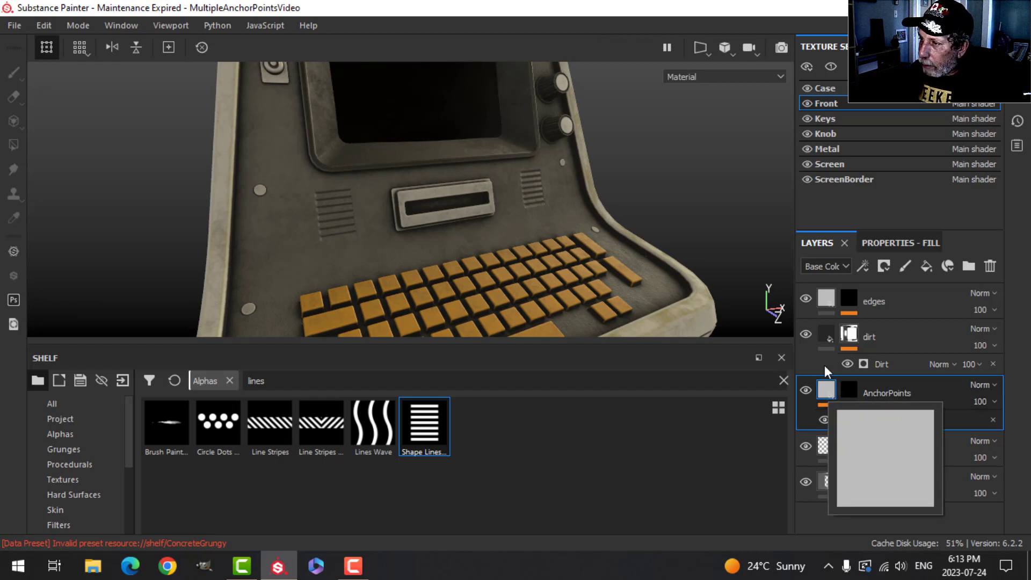
left_click(829, 267)
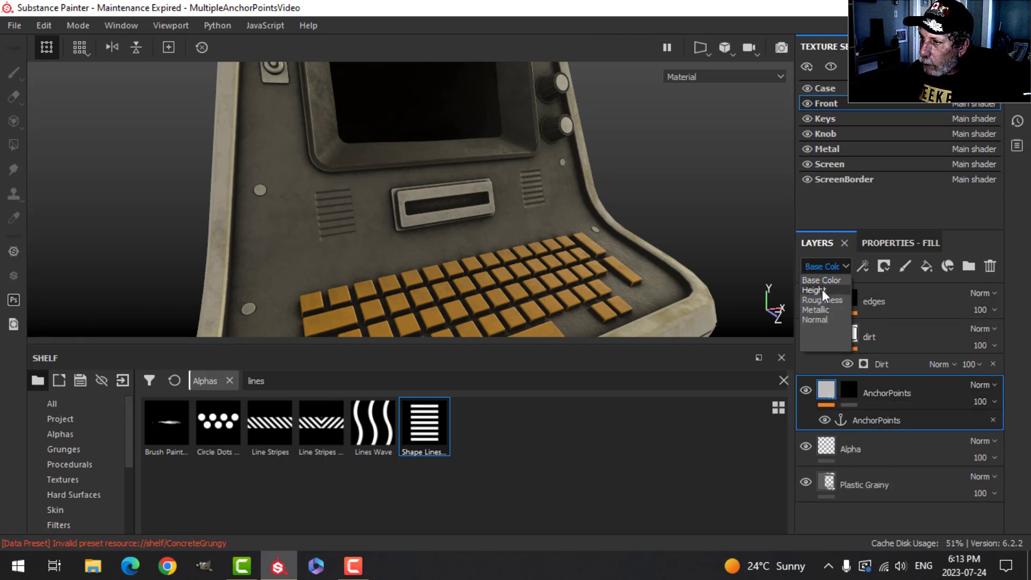
left_click(822, 282)
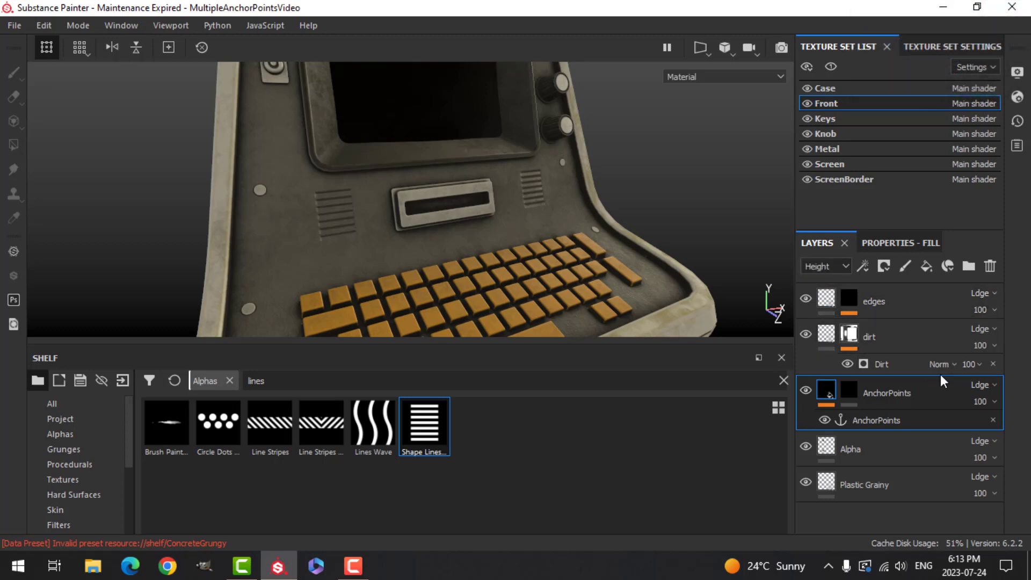
left_click(978, 385)
left_click(942, 19)
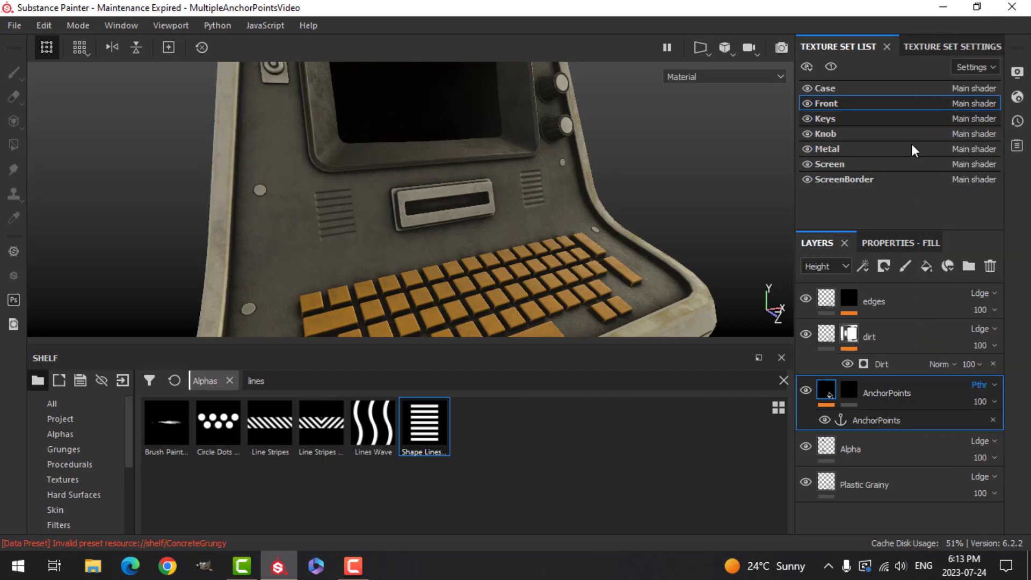
Set the AnchorPoints layer's Normal channel blending to Passthrough and return the layer stack to the Base Color channel
left_click(837, 268)
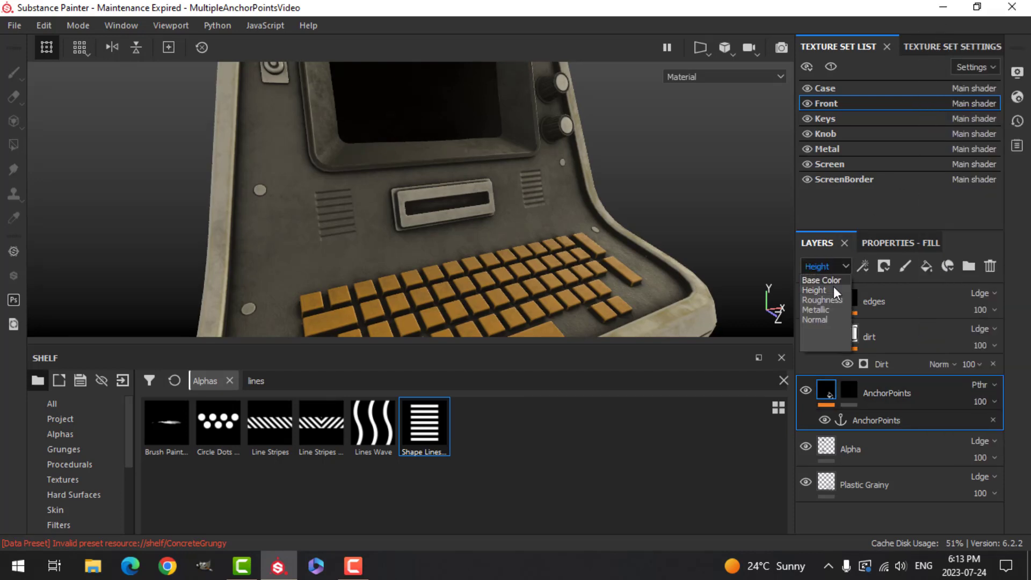
left_click(816, 320)
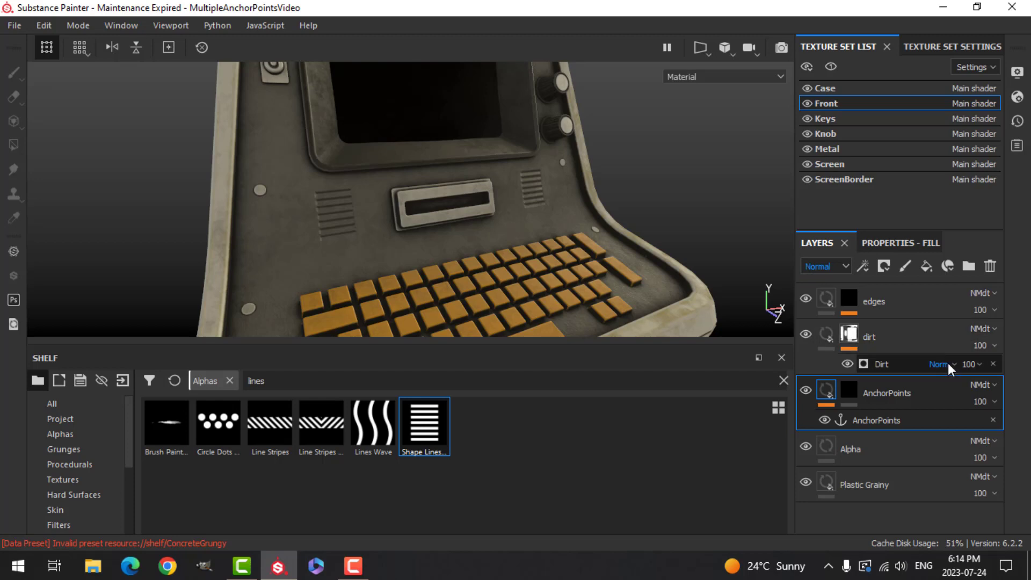
left_click(983, 385)
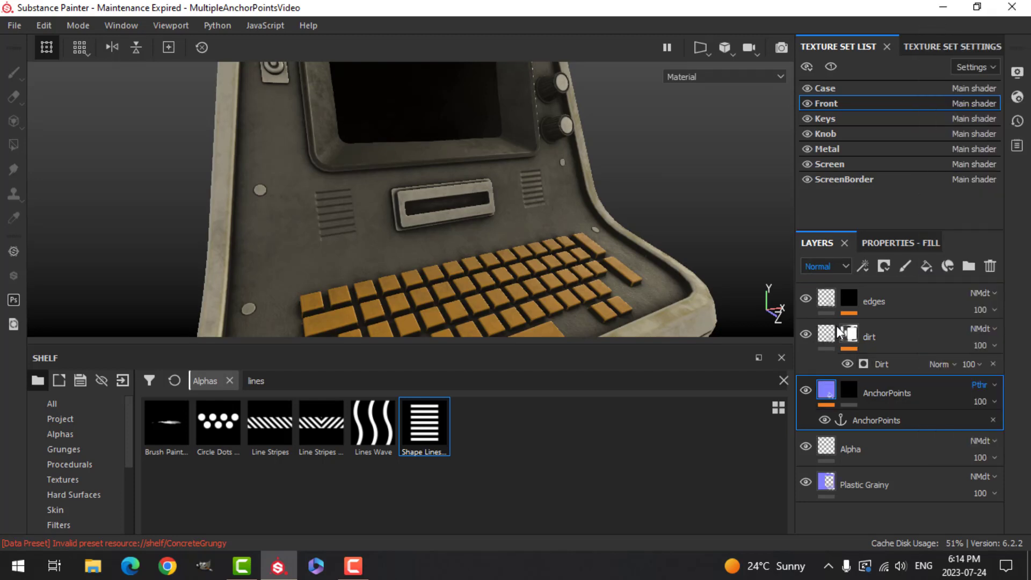
left_click(822, 266)
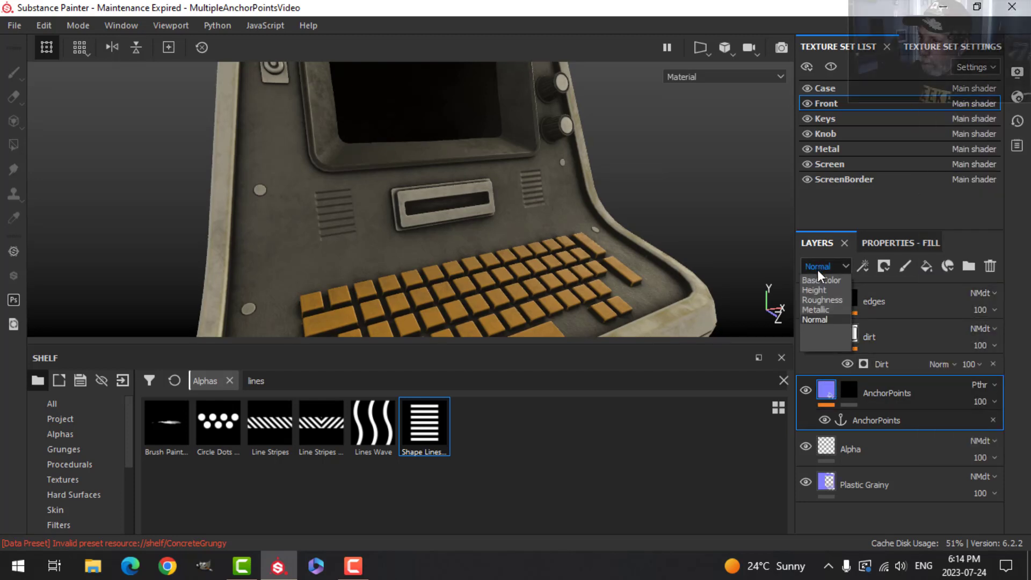
left_click(820, 279)
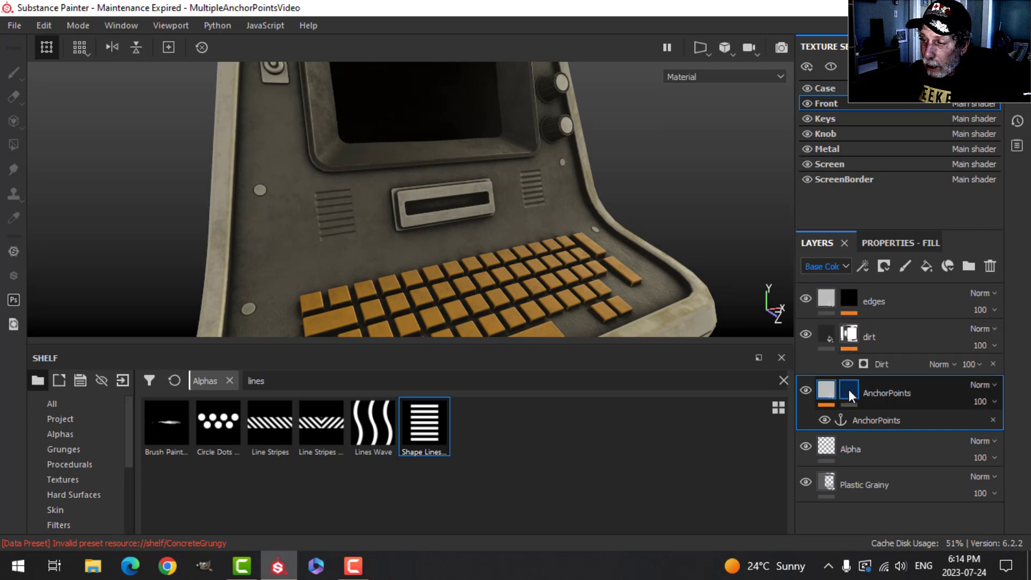
Review the Dirt generator's micro details on the dirt layer's mask, checking the Micro Height and Micro Normal settings
mouse_move(828, 388)
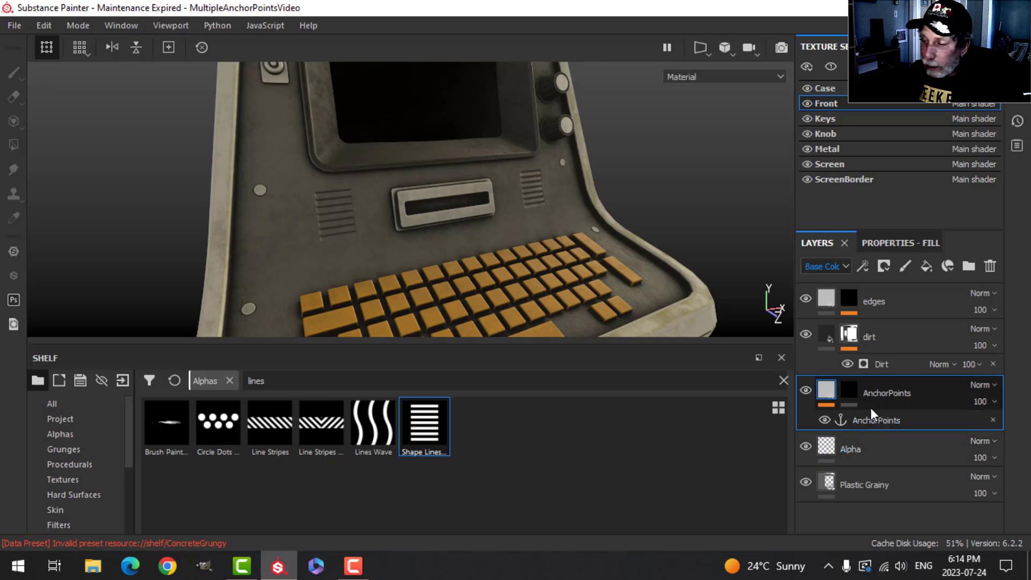
left_click(884, 365)
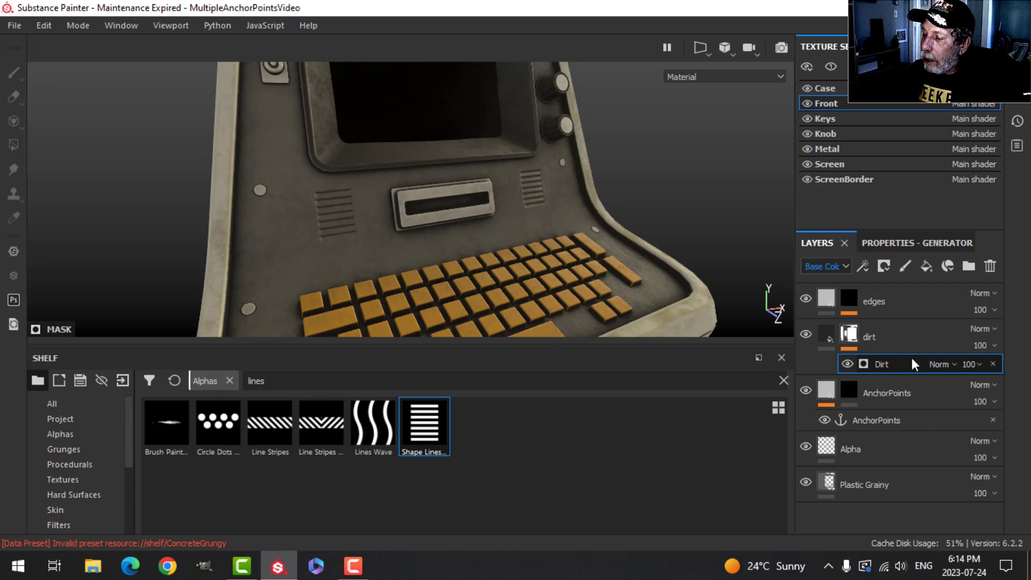
left_click(891, 242)
scroll(873, 386, "down", 5)
scroll(872, 385, "up", 1)
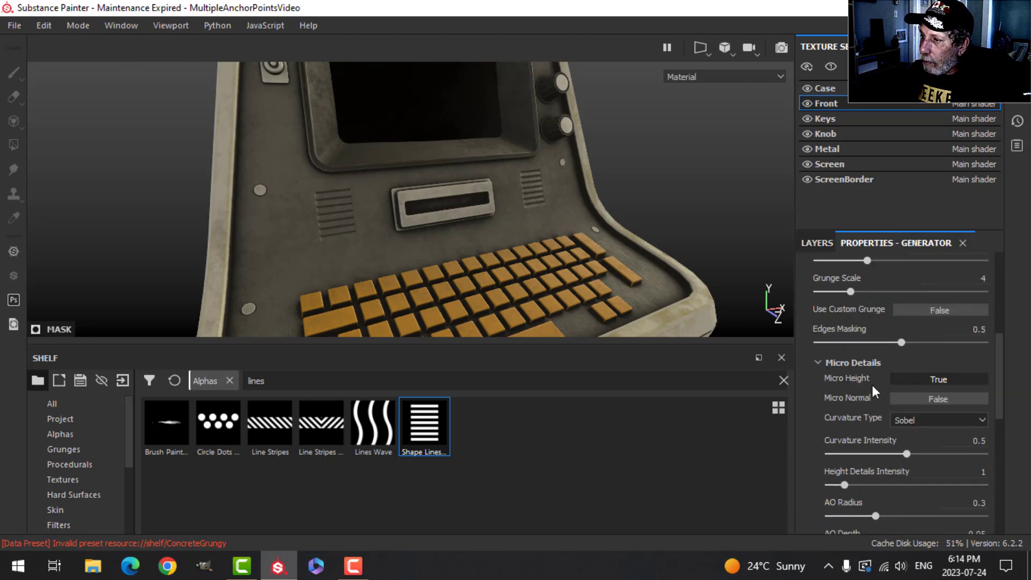
scroll(873, 385, "up", 1)
scroll(872, 385, "down", 4)
scroll(857, 391, "up", 4)
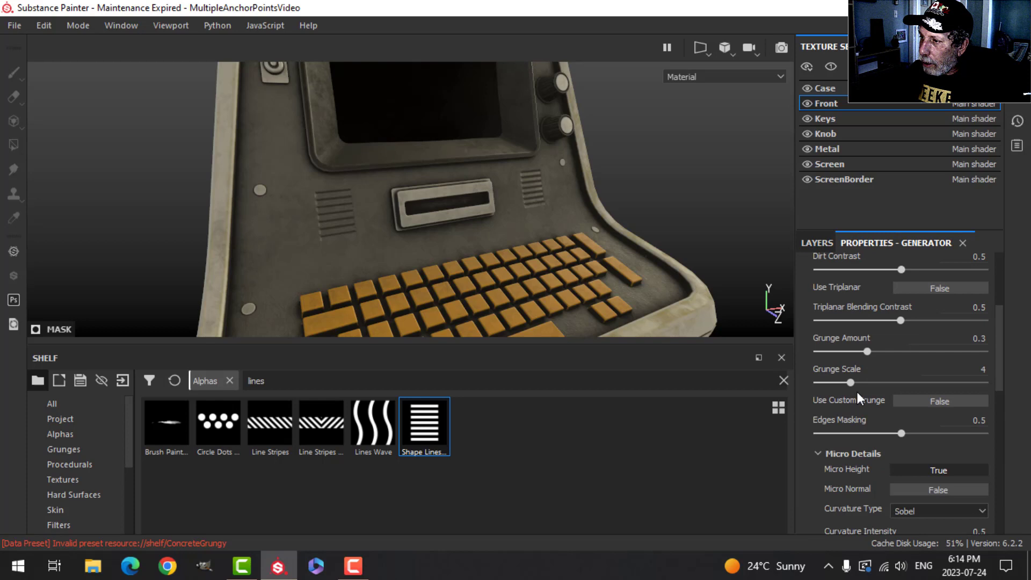
scroll(858, 392, "up", 1)
scroll(859, 403, "down", 1)
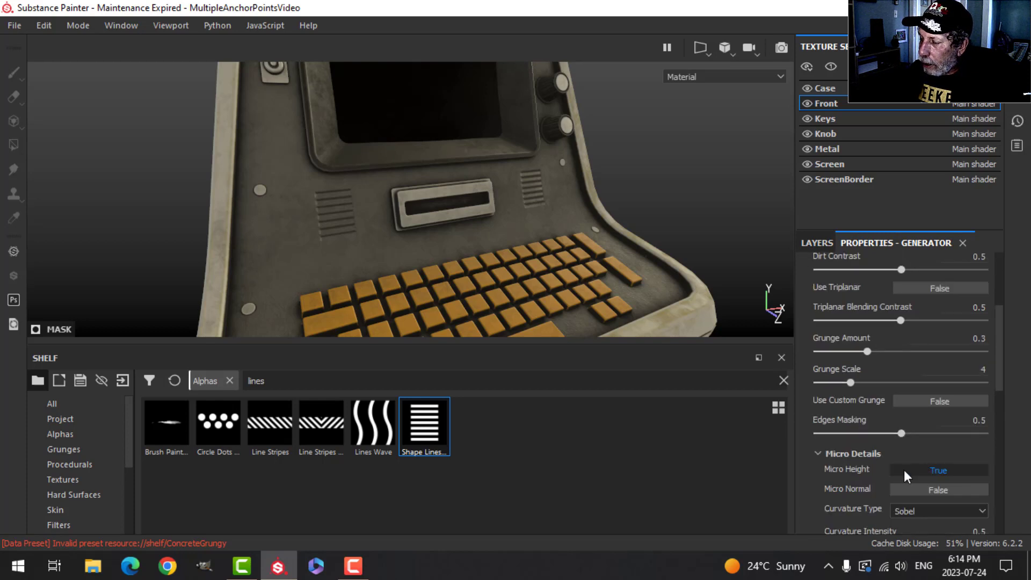
scroll(922, 453, "down", 2)
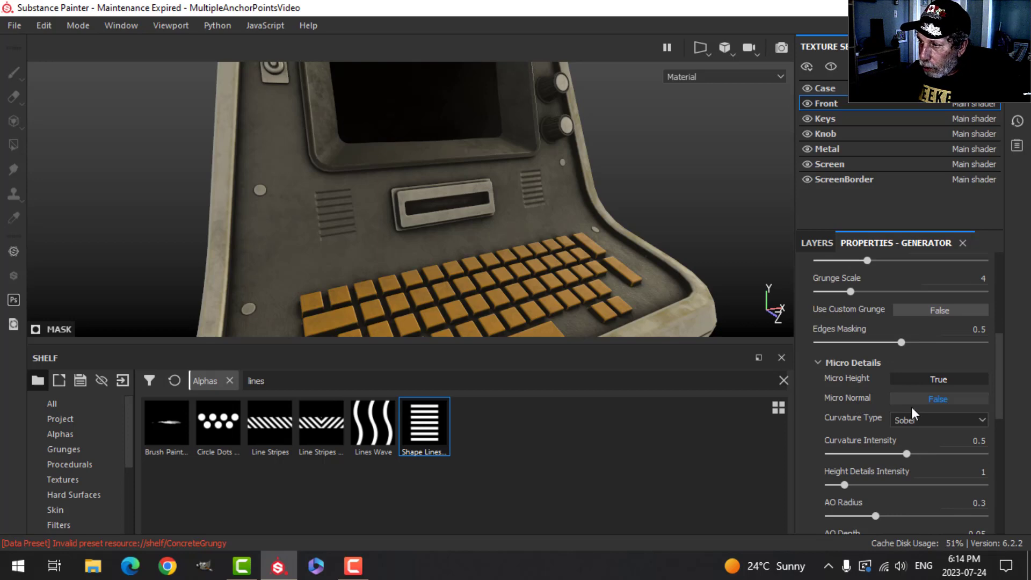
Link the Dirt generator's Micro Height input to the AnchorPoints anchor and set its referenced channel to Height
scroll(892, 437, "down", 8)
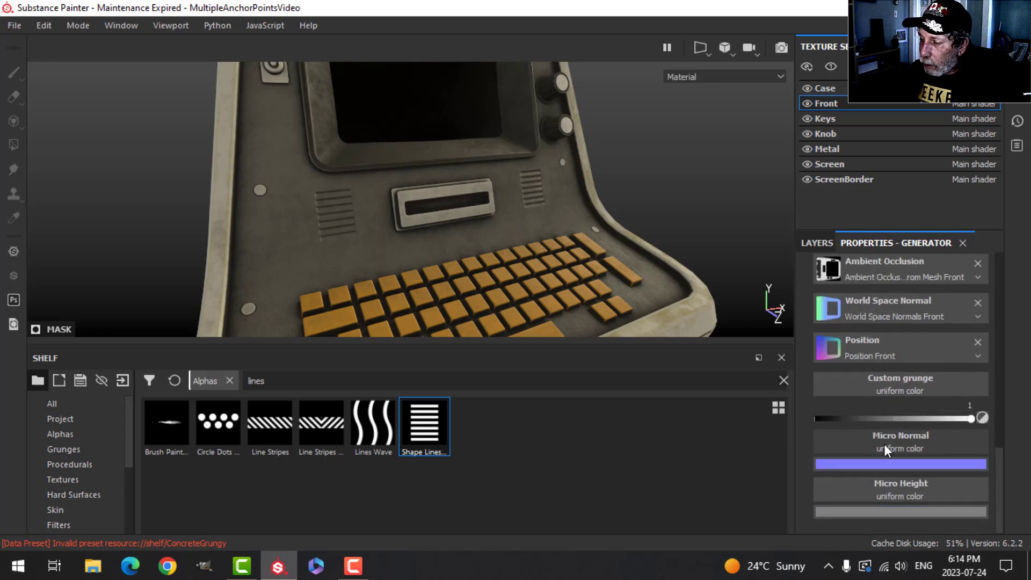
left_click(898, 492)
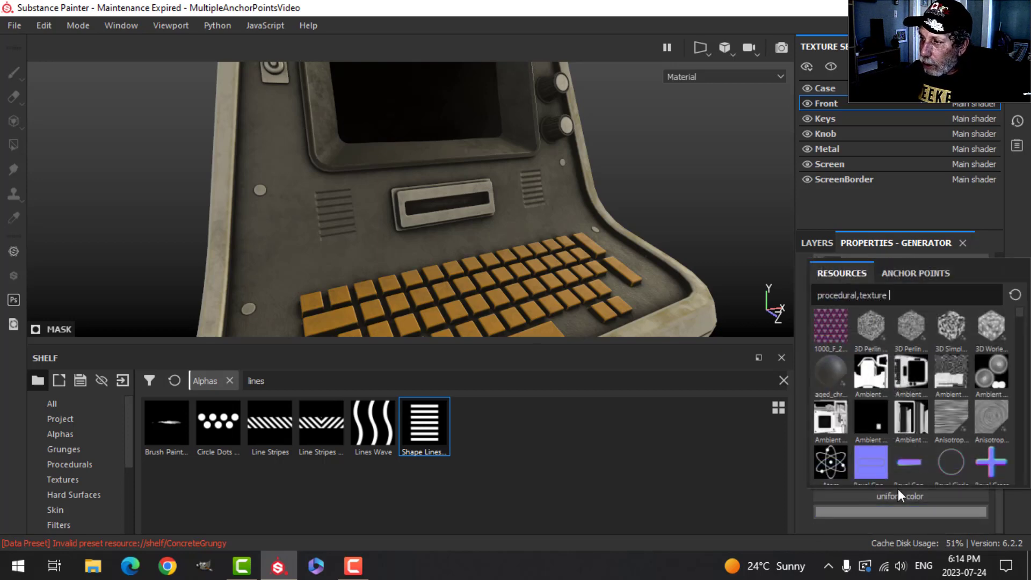
left_click(907, 275)
left_click(872, 294)
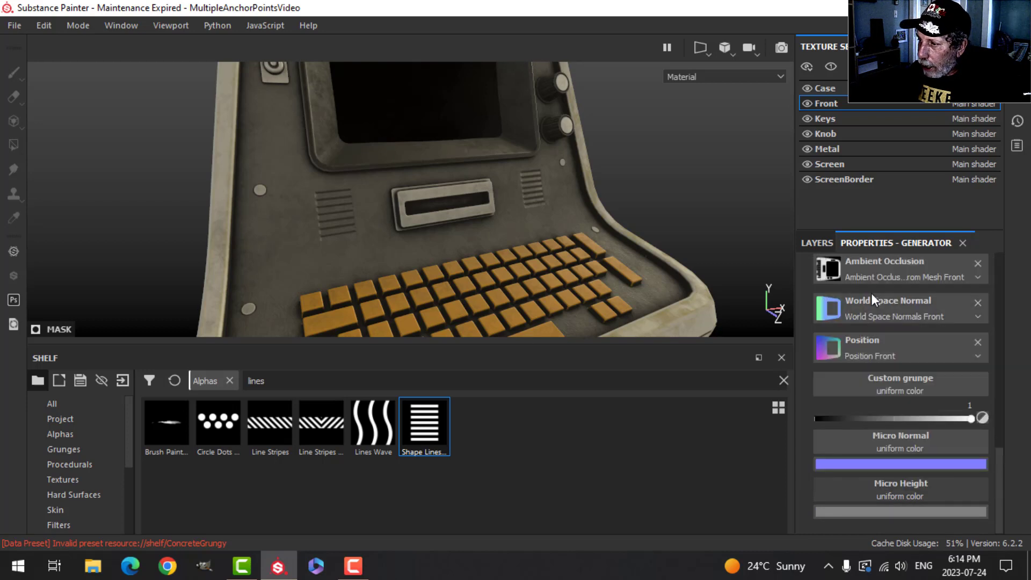
left_click(941, 520)
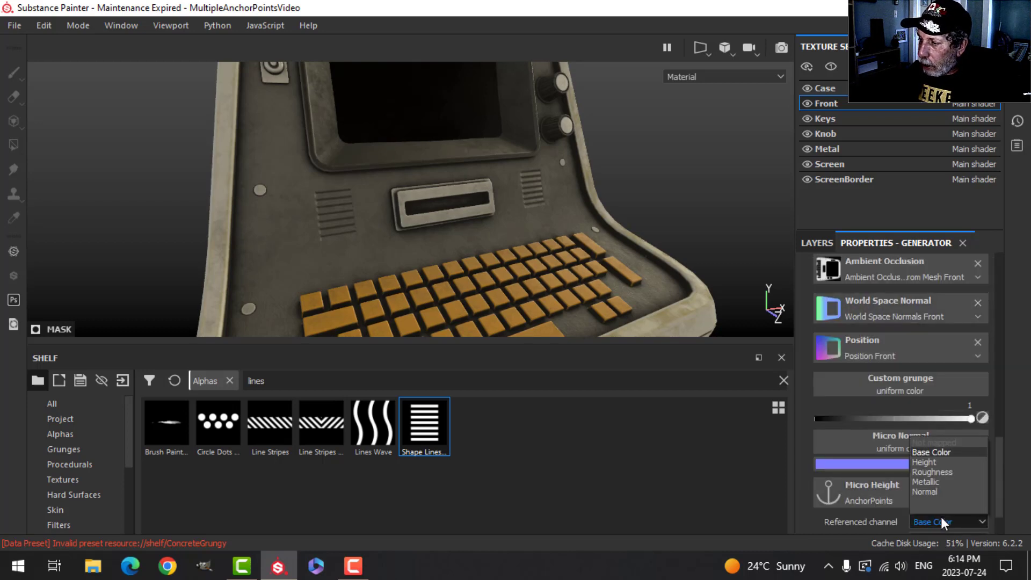
left_click(926, 463)
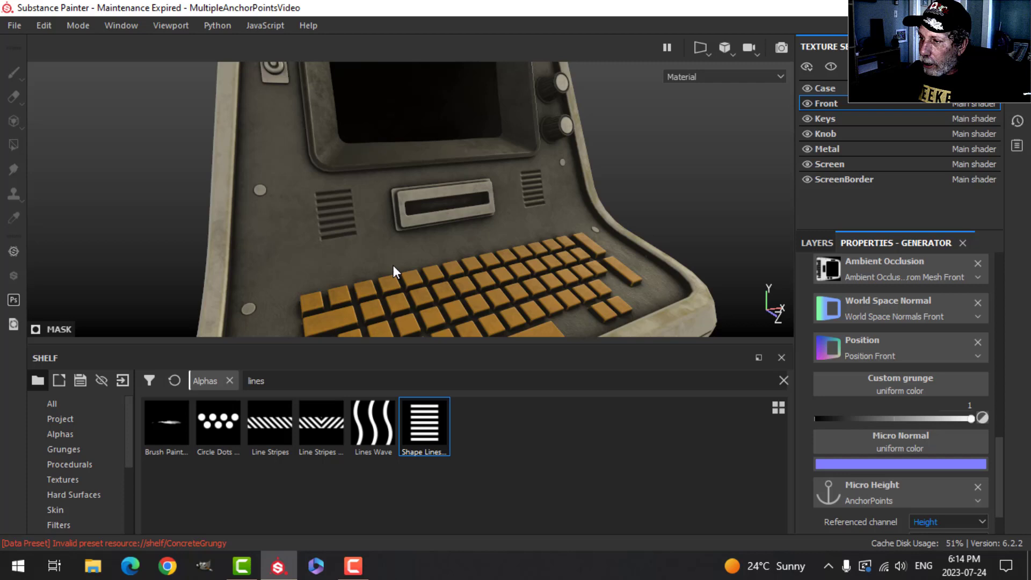
Turn on Micro Height in the micro details of the Metal Edge Wear generator on the edges layer's mask
left_click(817, 242)
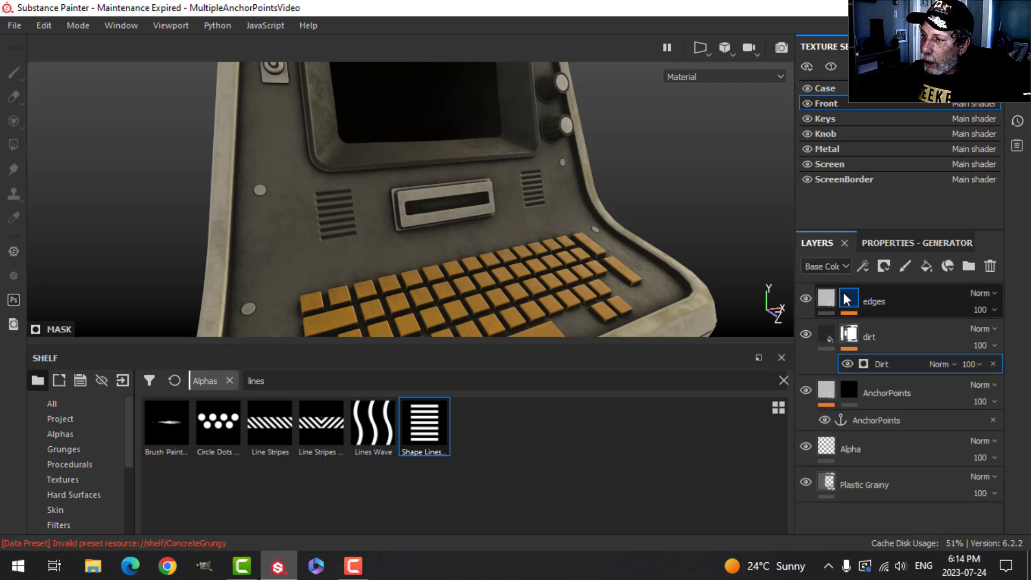
left_click(912, 307)
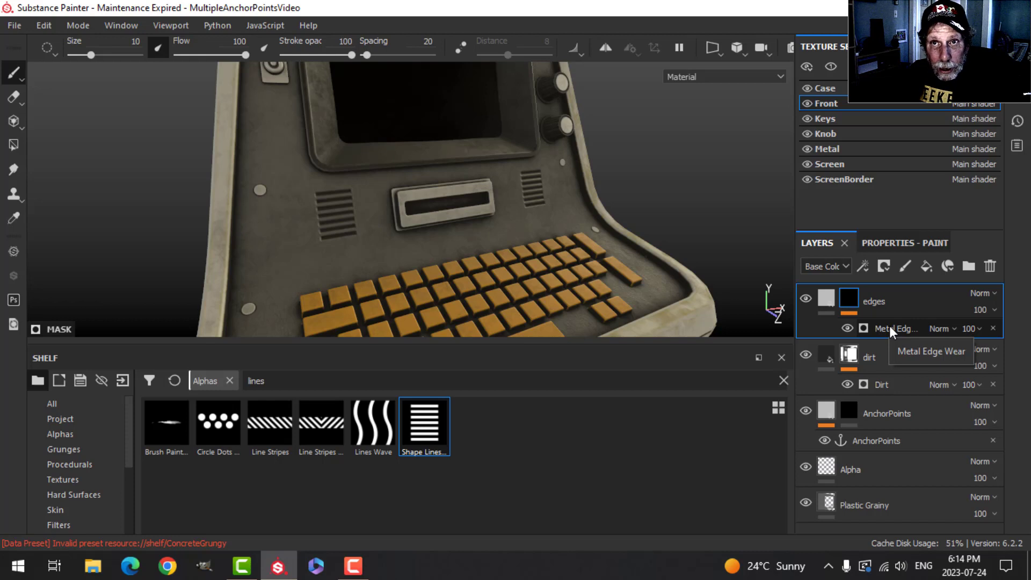
left_click(934, 327)
scroll(885, 366, "down", 5)
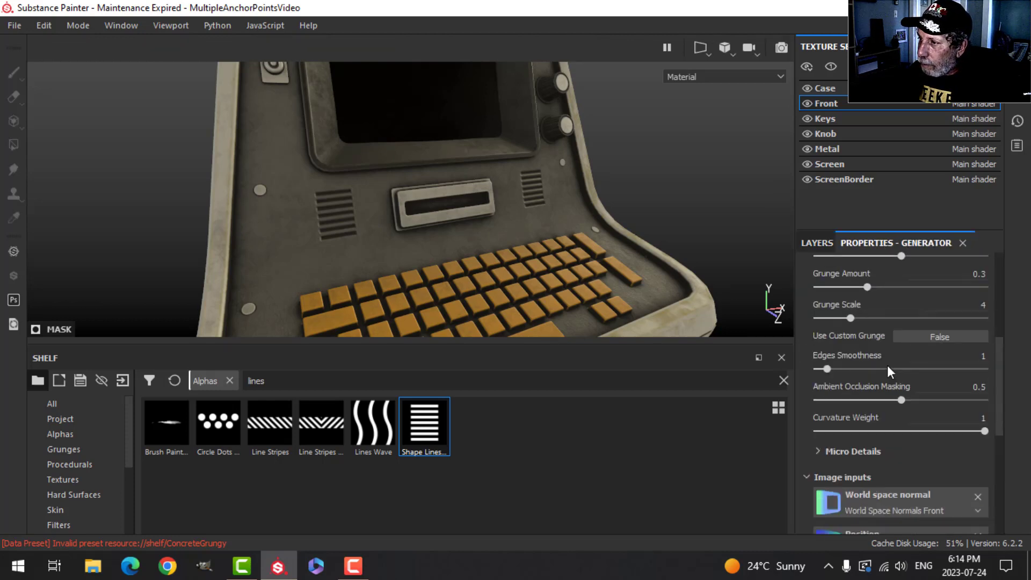
left_click(818, 452)
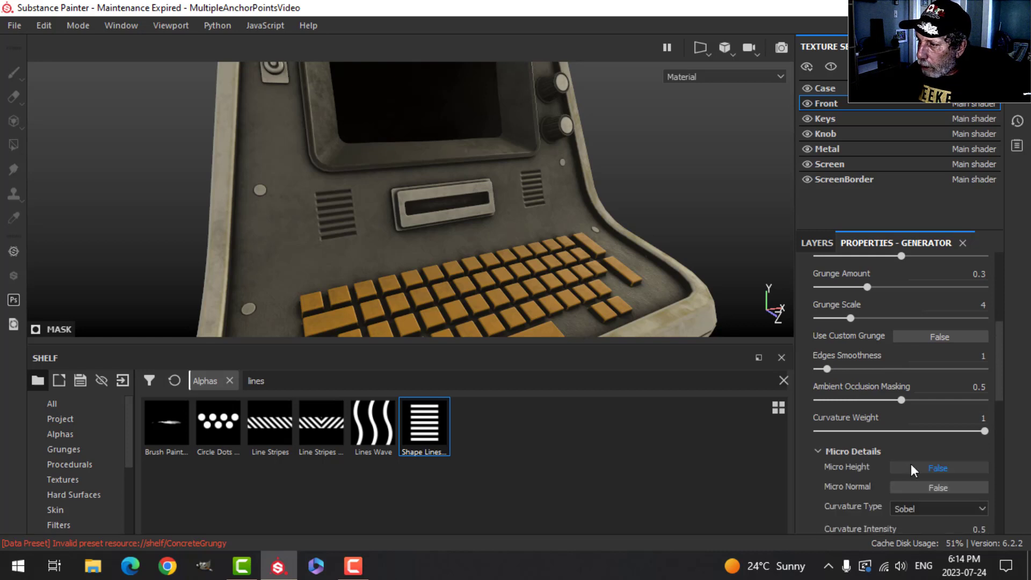
Link the Metal Edge Wear generator's Micro Height input to the AnchorPoints anchor with Height as the referenced channel
scroll(941, 427, "down", 10)
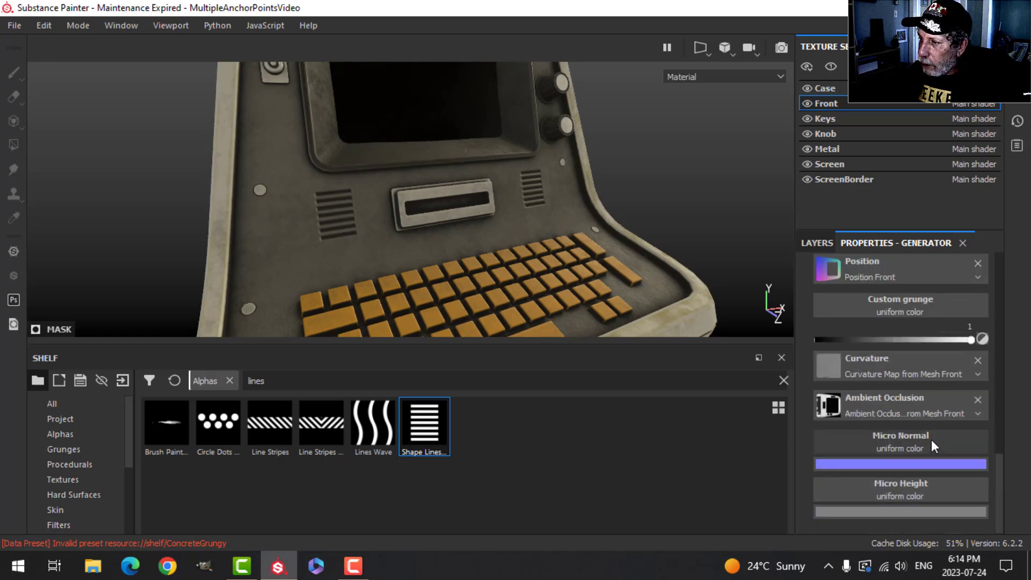
left_click(909, 482)
left_click(920, 267)
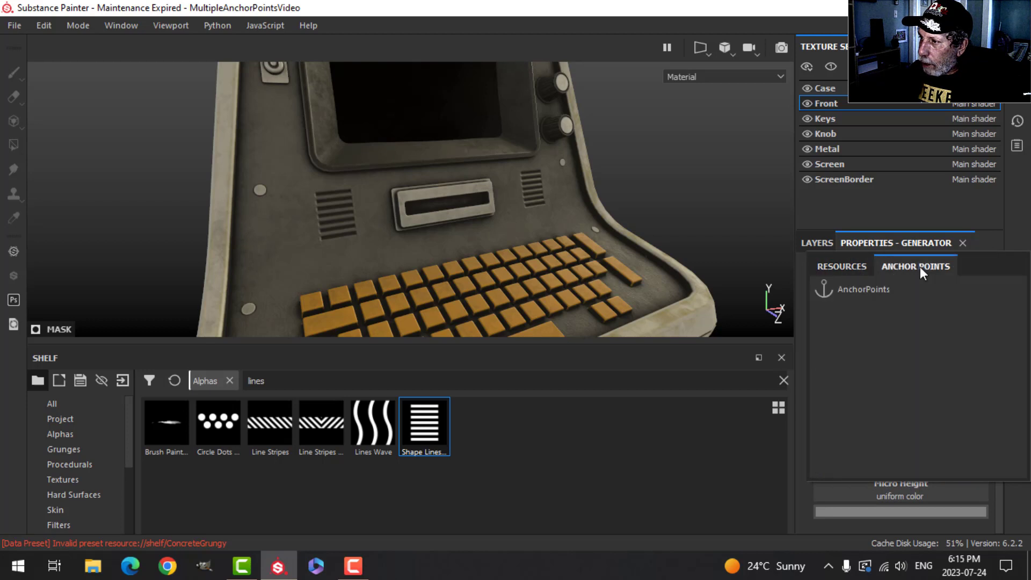
left_click(854, 288)
scroll(951, 508, "down", 2)
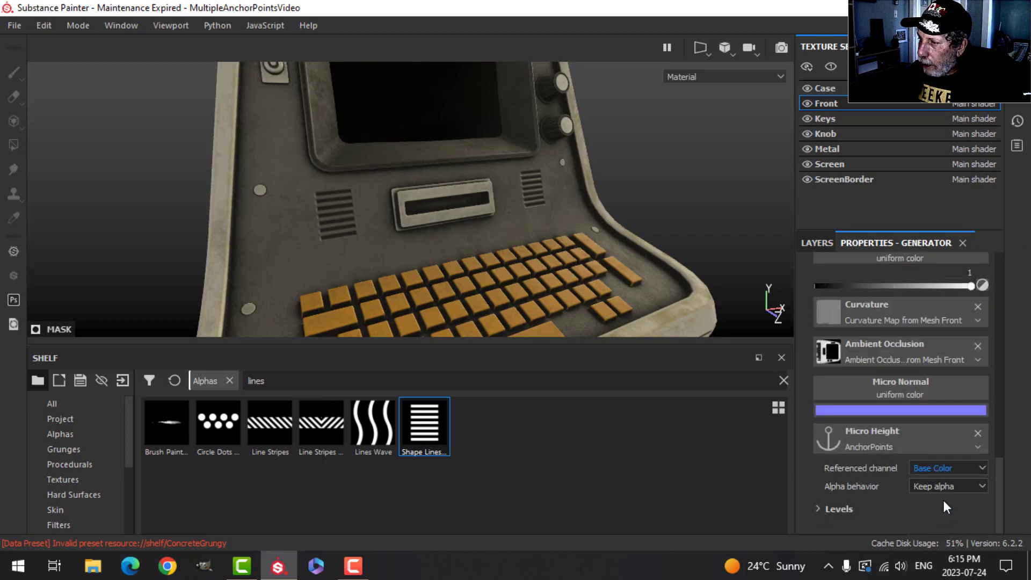
left_click(943, 466)
left_click(934, 500)
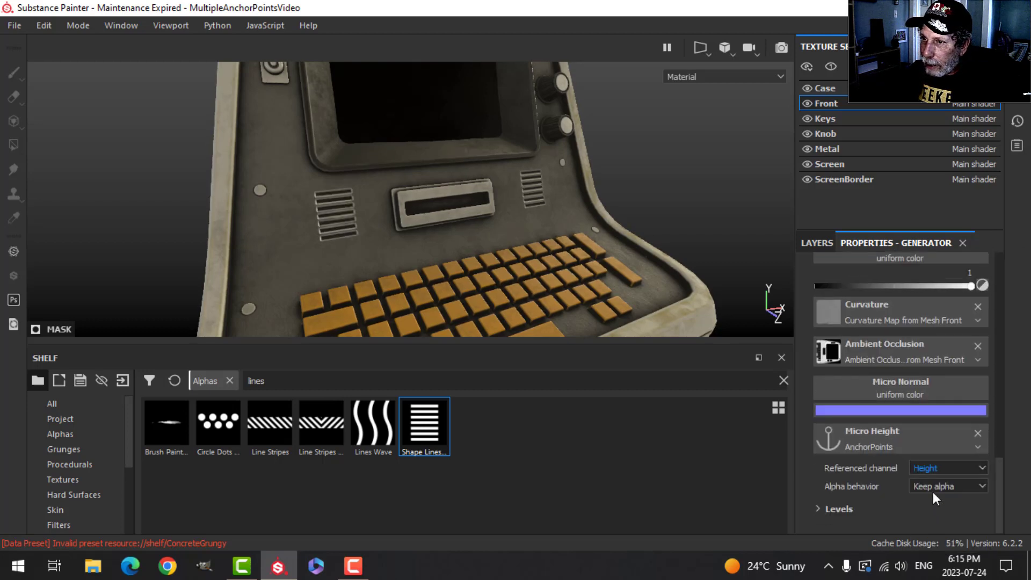
scroll(357, 243, "up", 2)
scroll(358, 244, "up", 2)
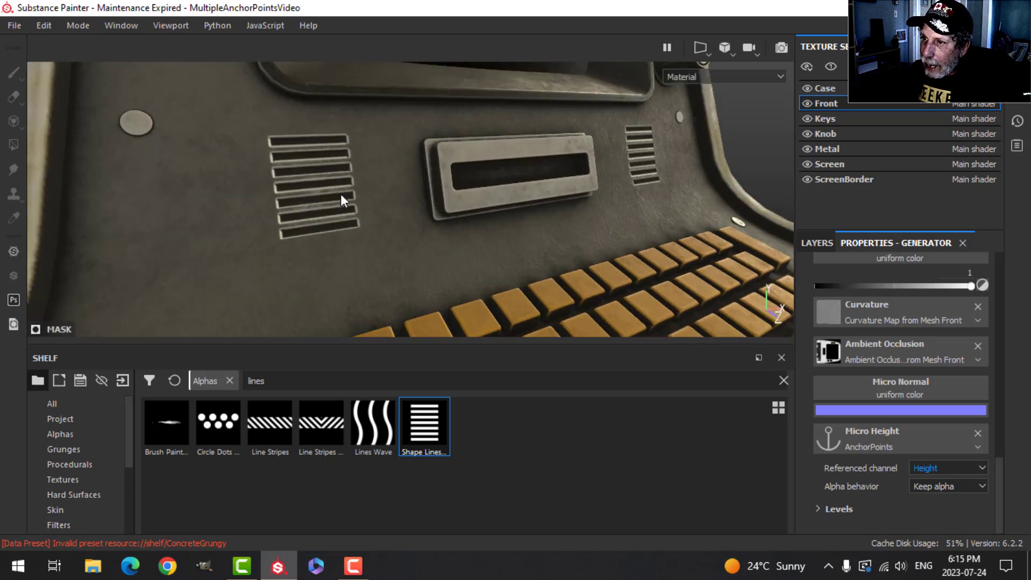
scroll(360, 229, "down", 1)
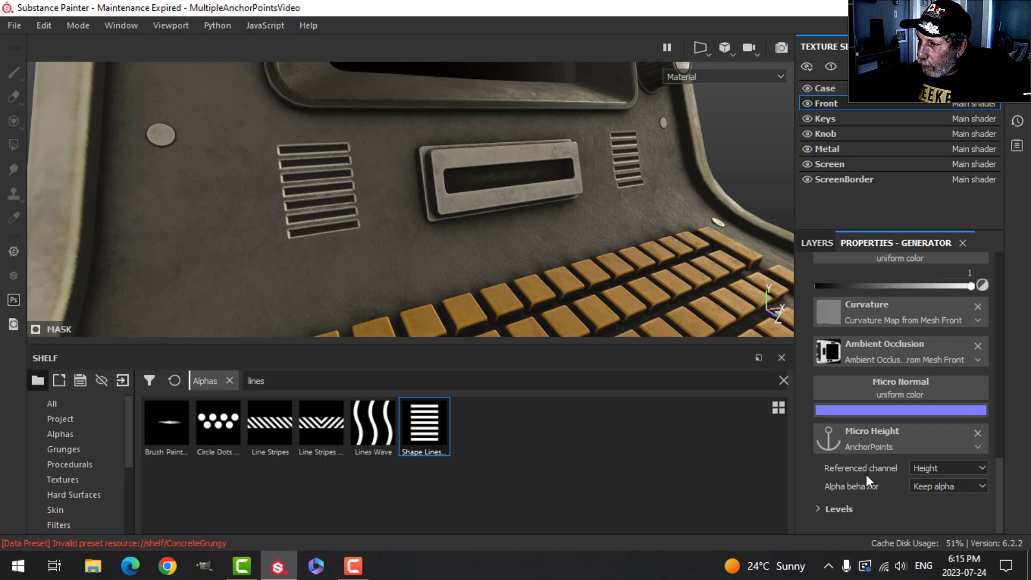
Soften the edge wear around the vents by raising the lower input level of the Micro Height anchor to about 0.481
left_click(820, 508)
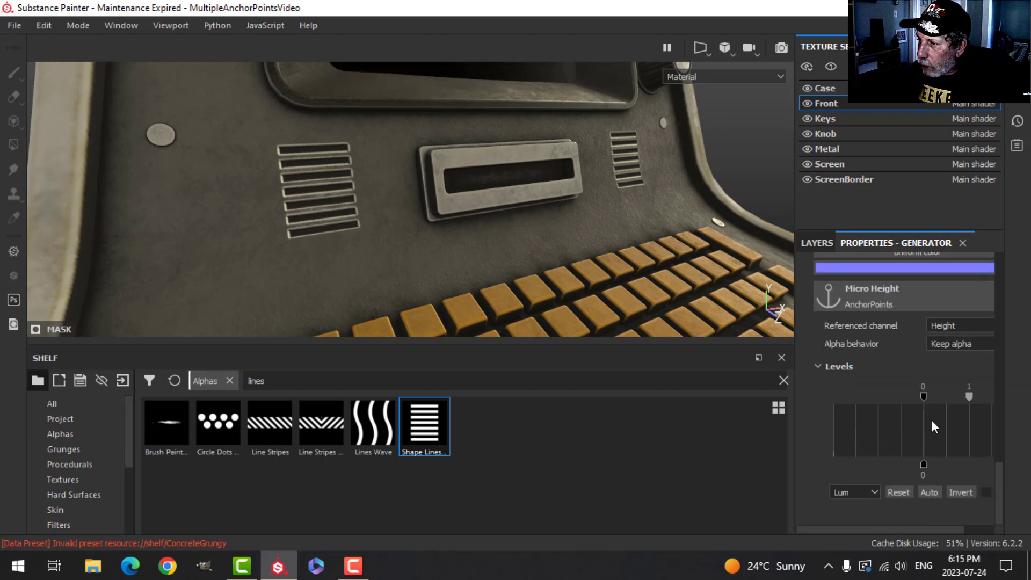
left_click_drag(927, 395, 968, 398)
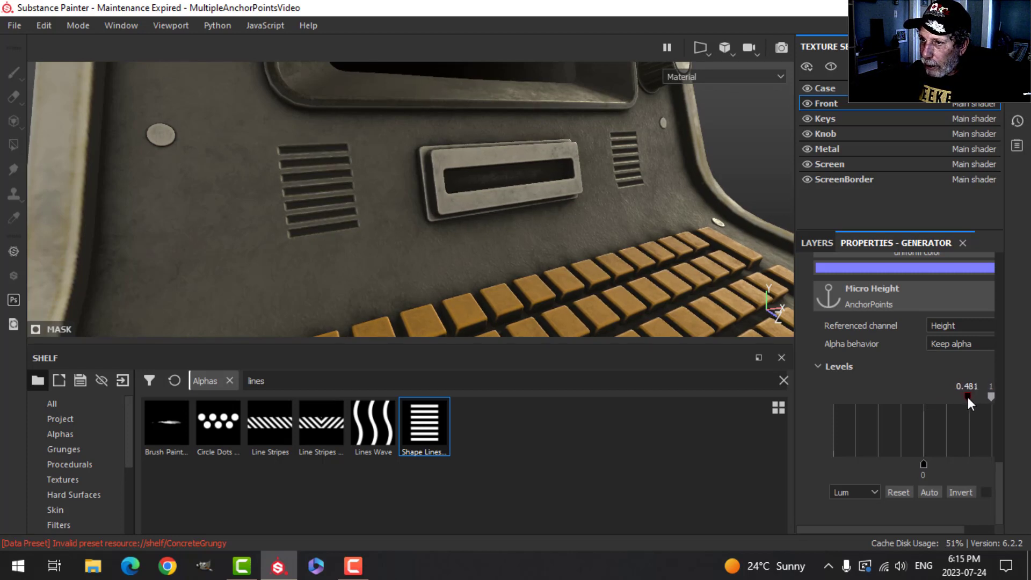
scroll(540, 243, "down", 3)
left_click_drag(540, 242, 704, 243, "alt")
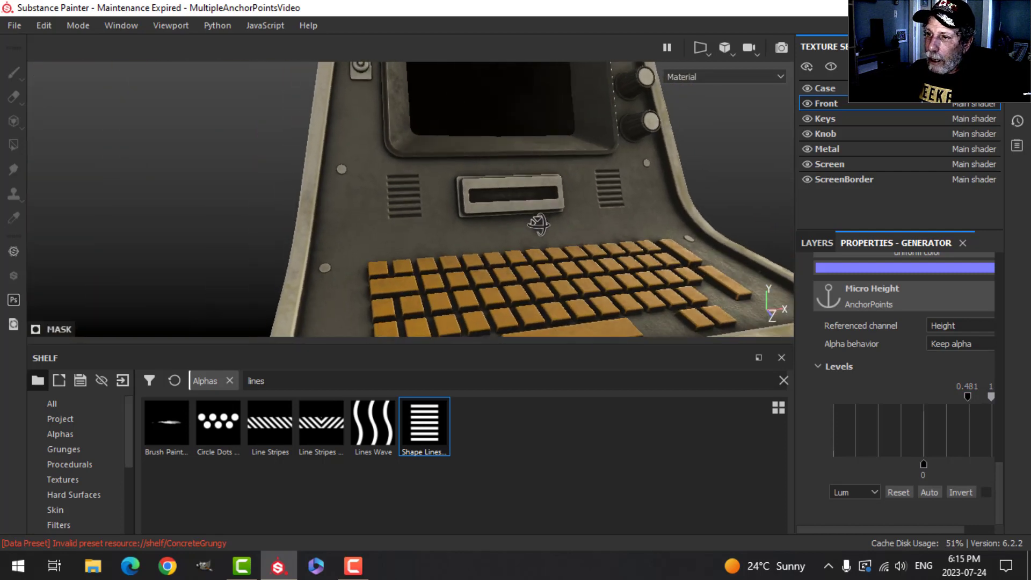
Select the Alpha paint layer and check the height value in its brush material
left_click(810, 243)
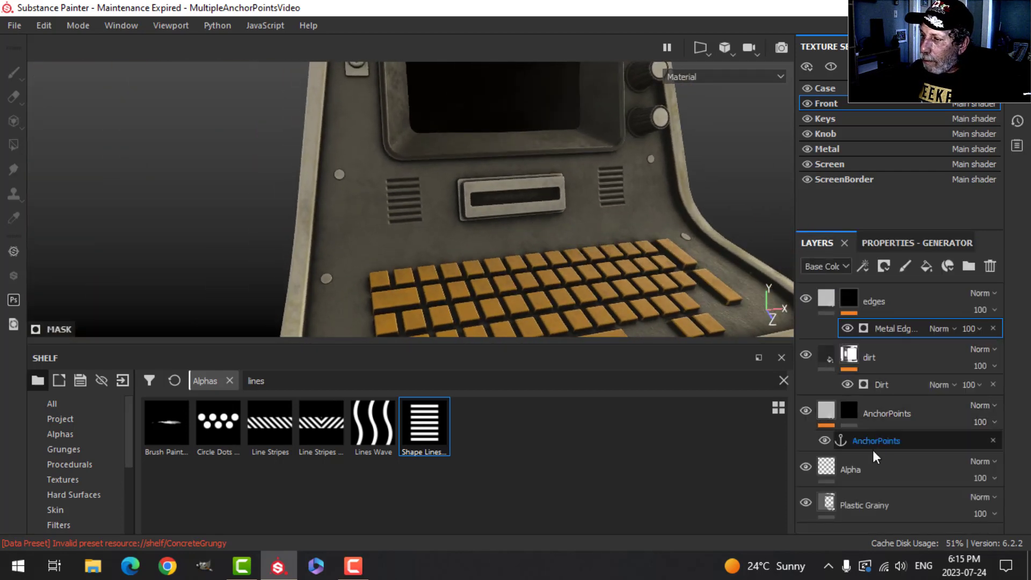
left_click(858, 469)
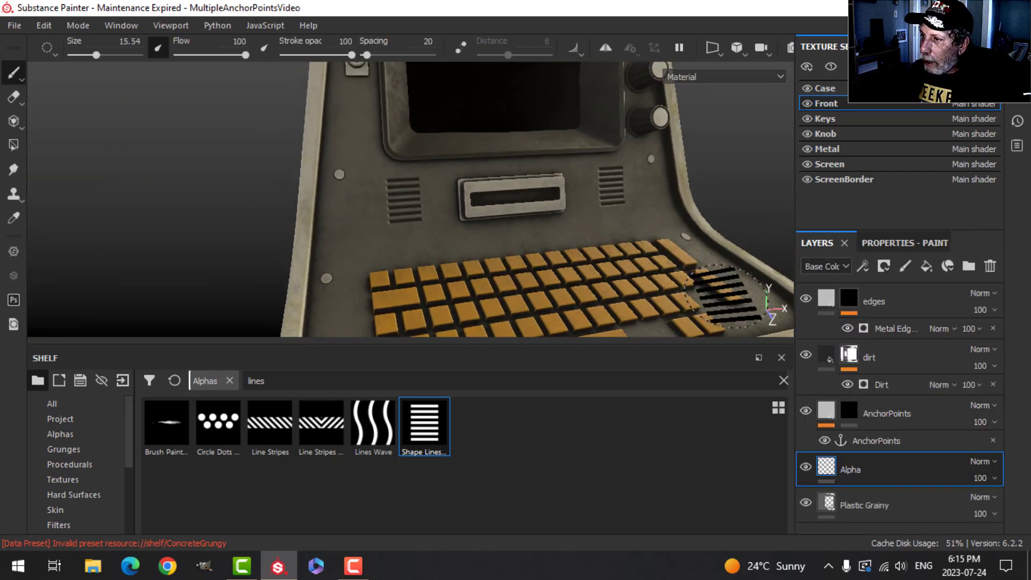
left_click(889, 243)
scroll(910, 463, "down", 3)
scroll(910, 462, "down", 2)
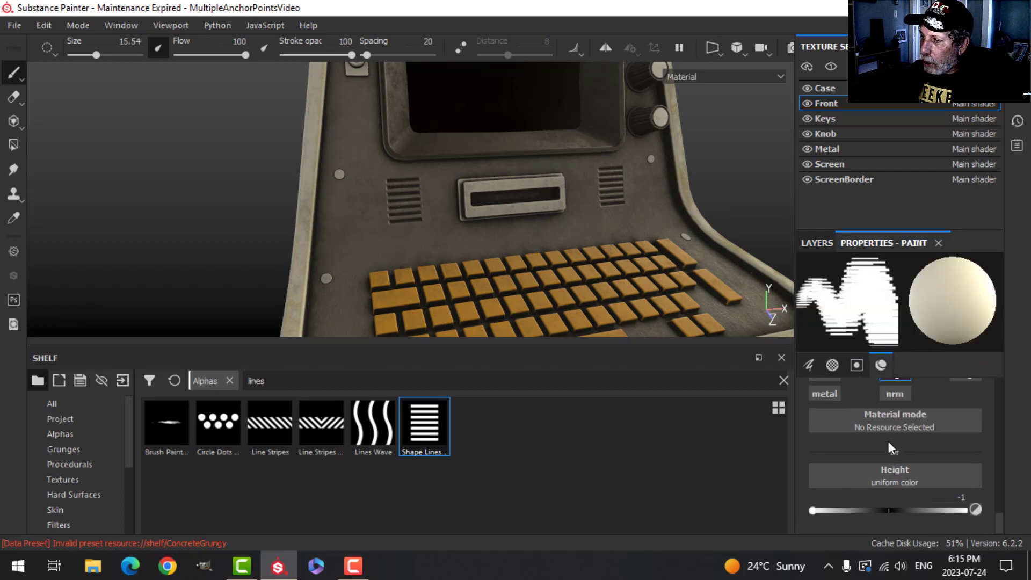
left_click(817, 243)
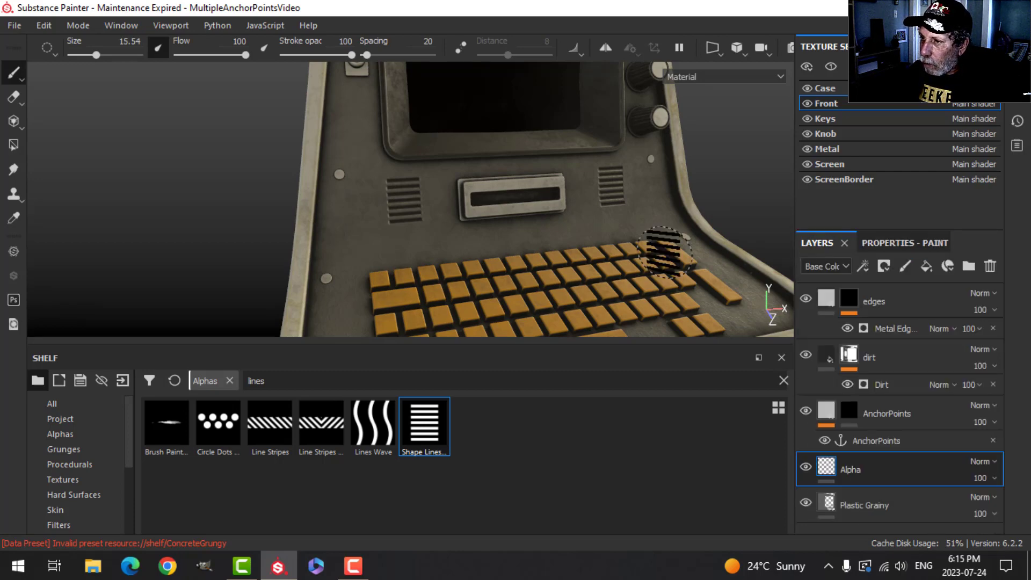
Search the alphas for "circle", choose the thick ring shape as brush alpha and reduce the brush size to about 9.36
left_click_drag(670, 299, 534, 247, "alt")
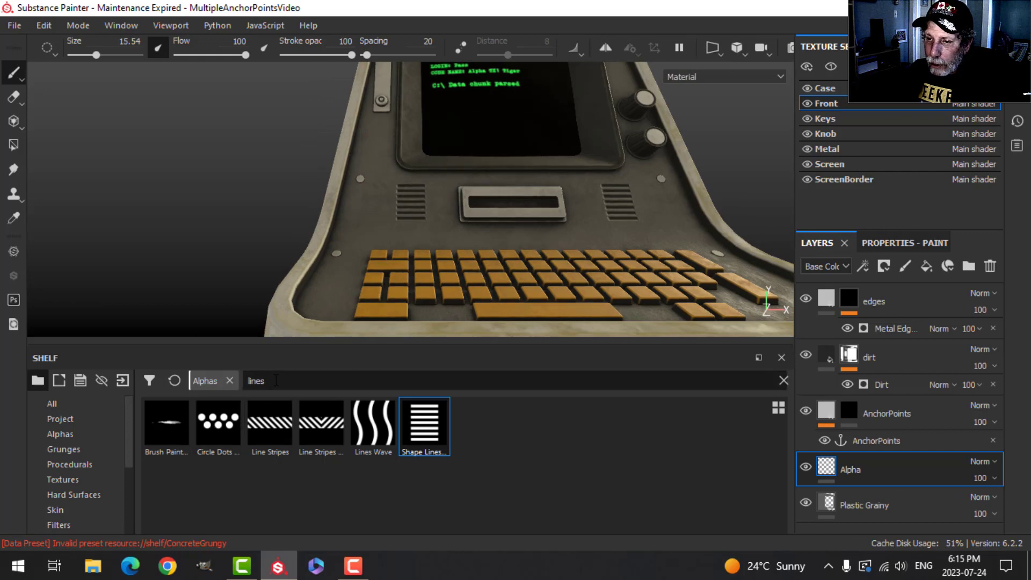
type("circle")
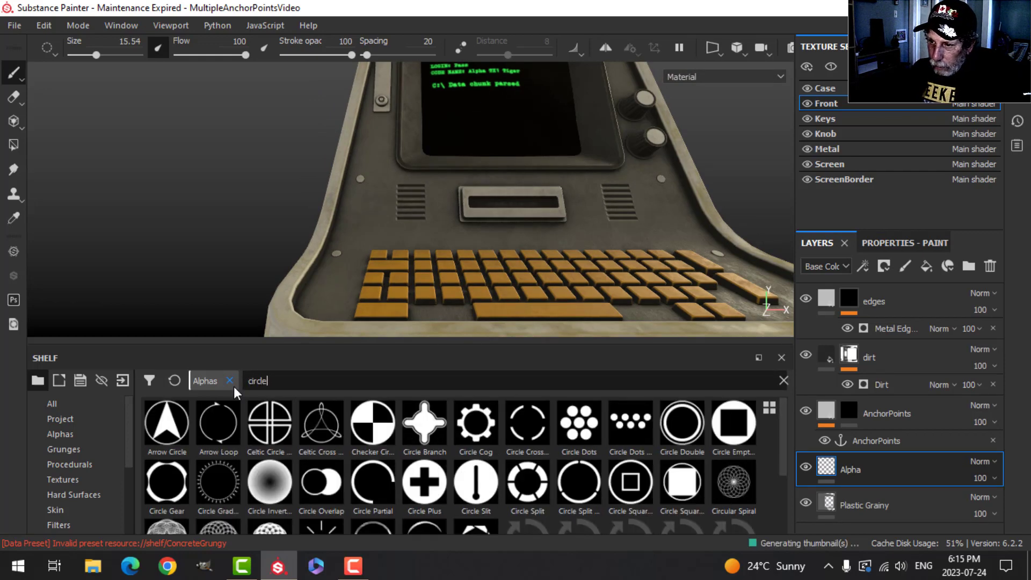
scroll(510, 486, "down", 2)
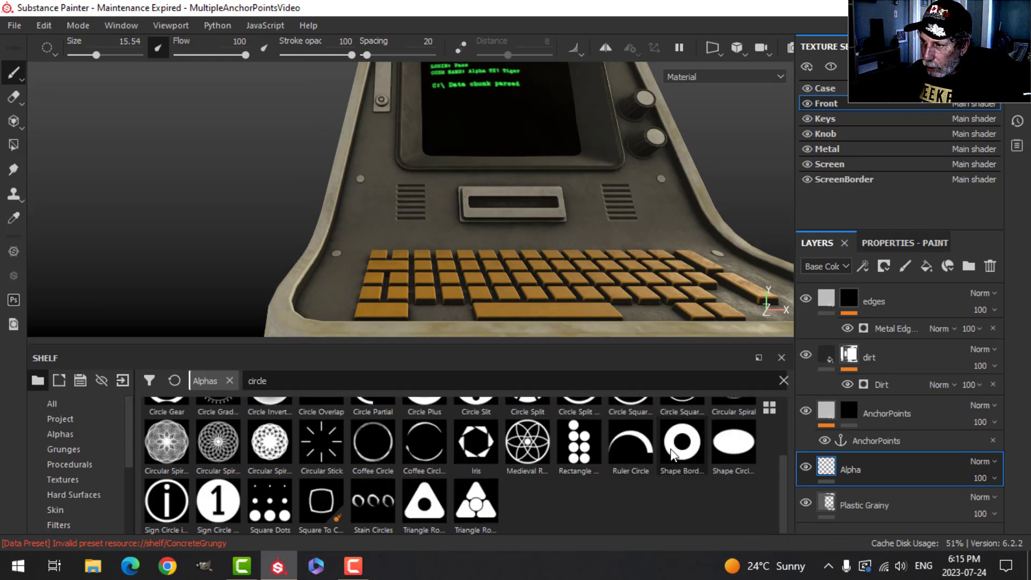
left_click(683, 441)
right_click_drag(467, 233, 460, 234, "ctrl")
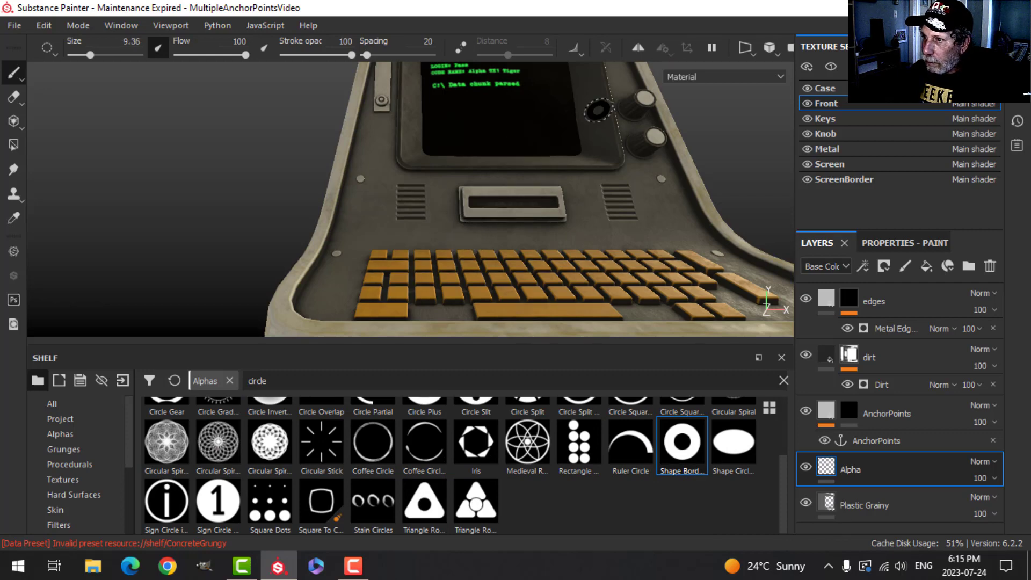
Stamp mirrored rings outside both vents using symmetry in the front orthographic view, with a brush size of about 7.85
scroll(432, 247, "up", 2)
left_click(638, 48)
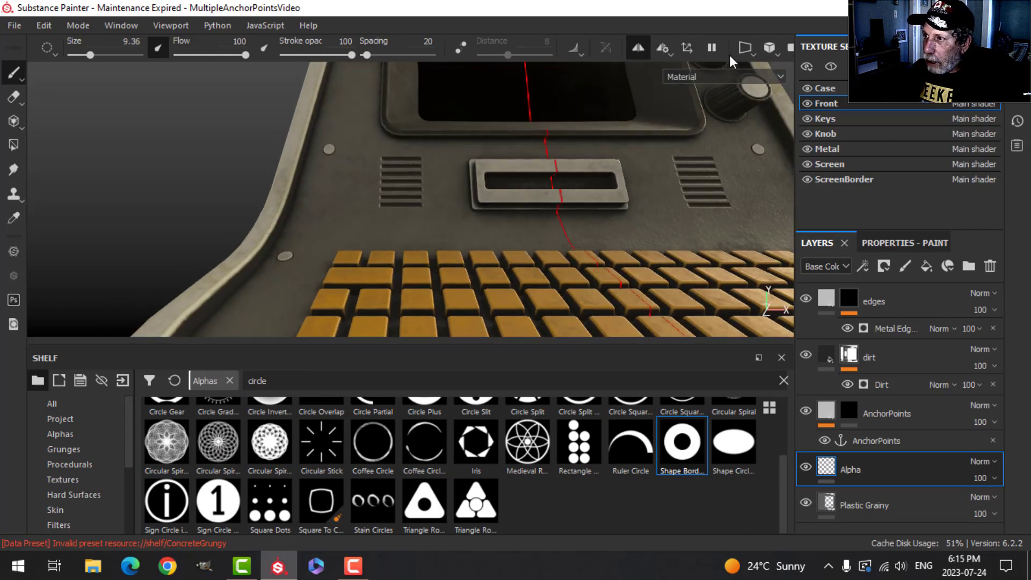
left_click(776, 49)
left_click(790, 77)
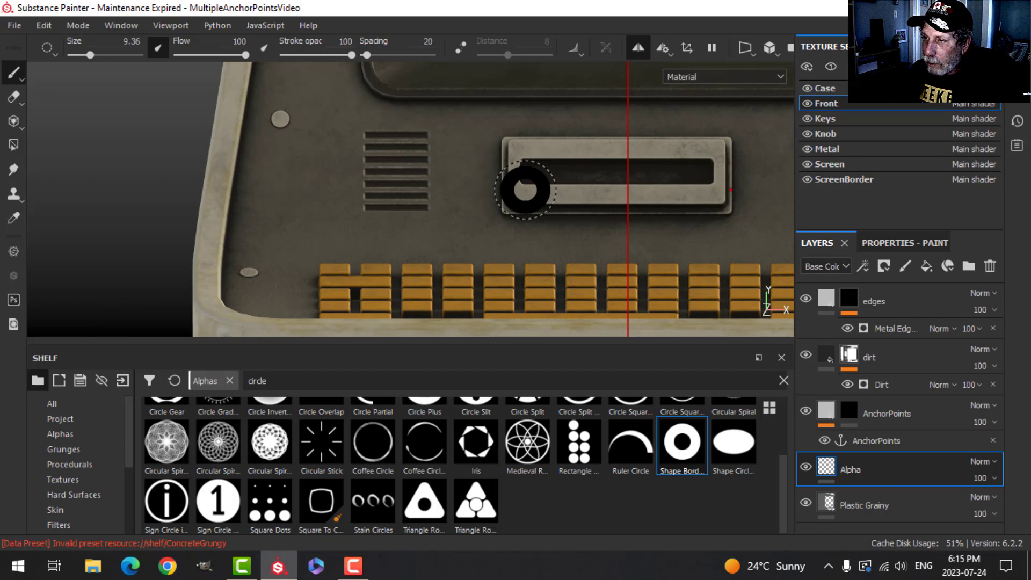
scroll(570, 220, "down", 2)
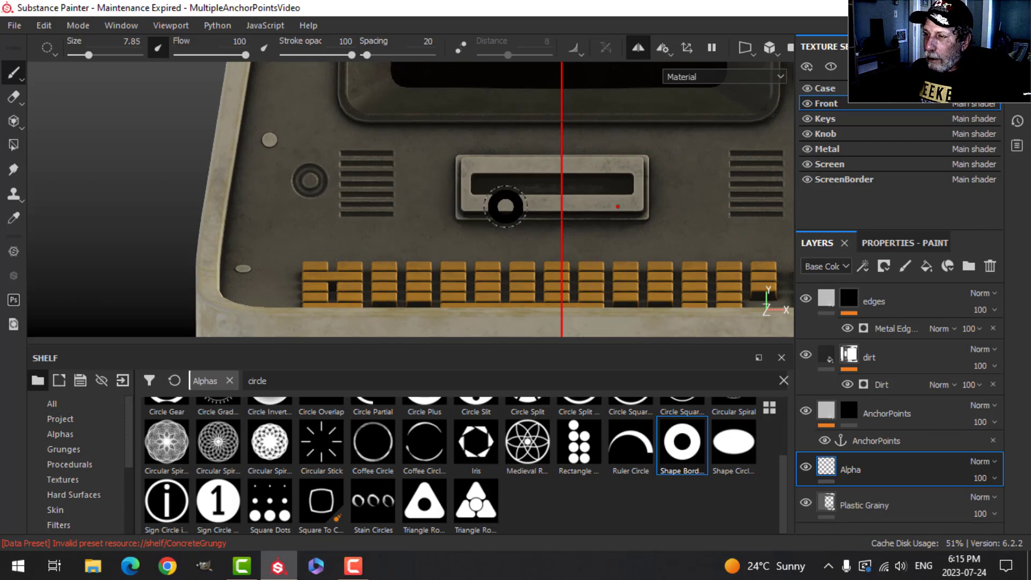
scroll(704, 227, "down", 2)
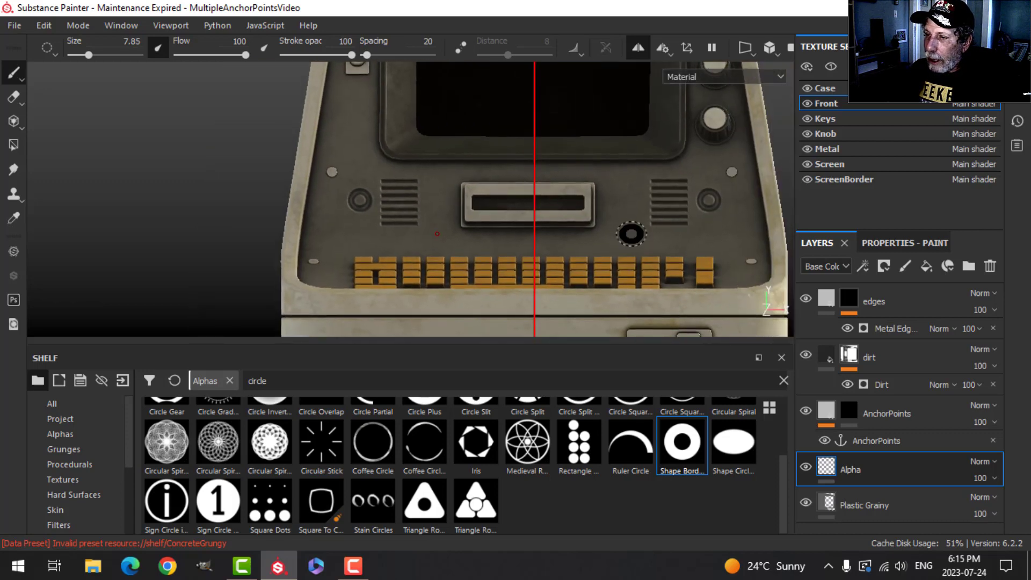
left_click_drag(631, 234, 499, 238, "alt")
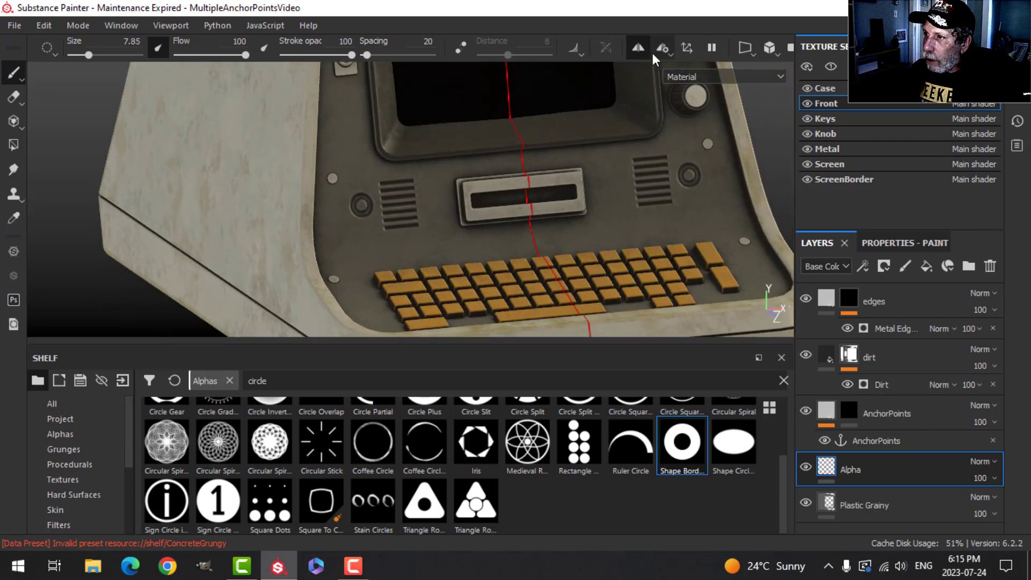
Turn symmetry off, return to the perspective view and inspect the dirt and edge wear on the stamped rings
left_click(770, 48)
left_click(778, 69)
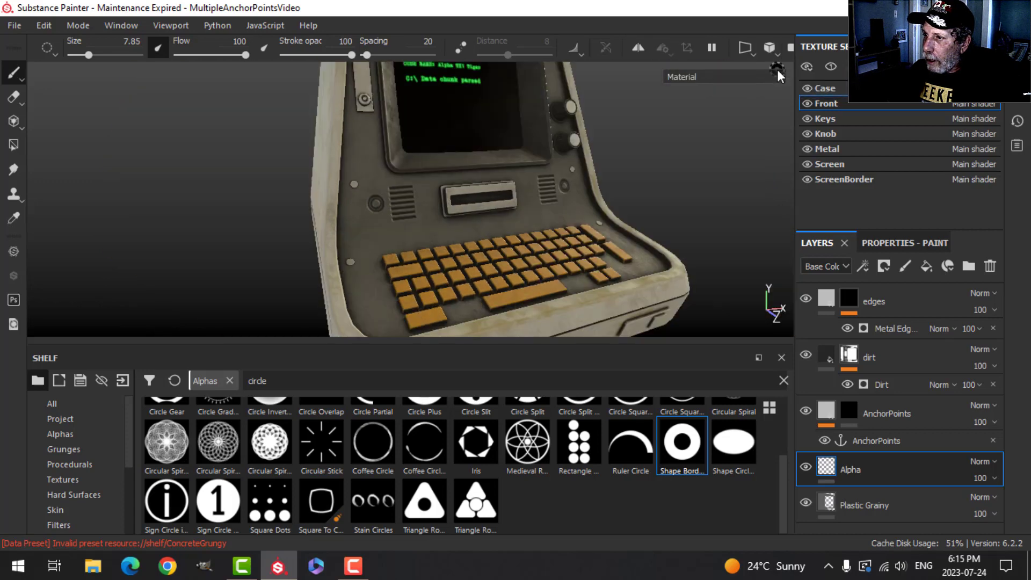
scroll(483, 225, "up", 3)
scroll(495, 196, "up", 5)
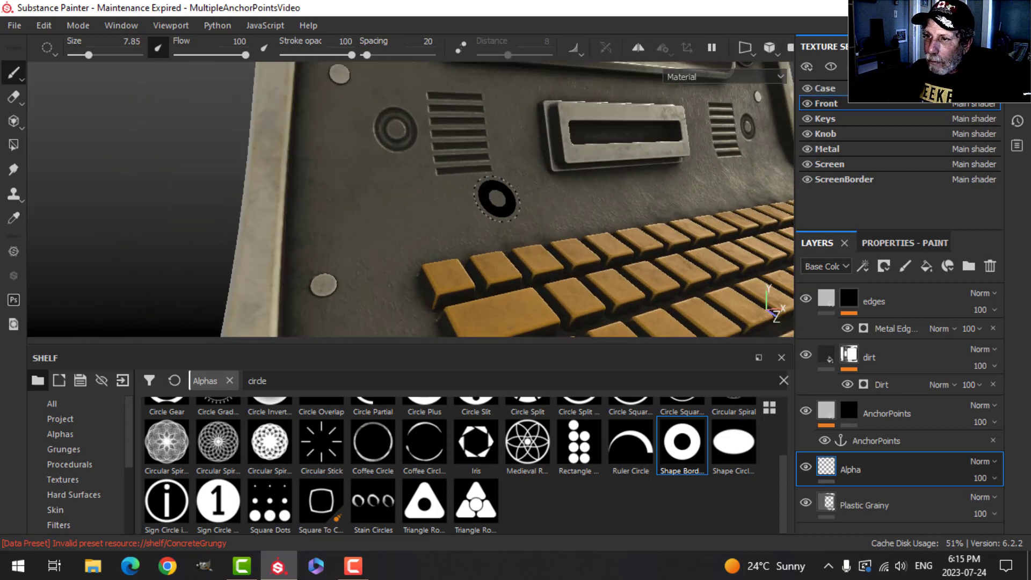
mouse_move(393, 133)
middle_mouse_down("alt")
mouse_move(389, 178)
mouse_move(384, 135)
middle_mouse_up("alt")
mouse_move(380, 136)
left_mouse_down("alt")
mouse_move(491, 207)
mouse_move(566, 218)
mouse_move(499, 223)
mouse_move(507, 218)
mouse_move(462, 202)
mouse_move(492, 216)
left_mouse_up("alt")
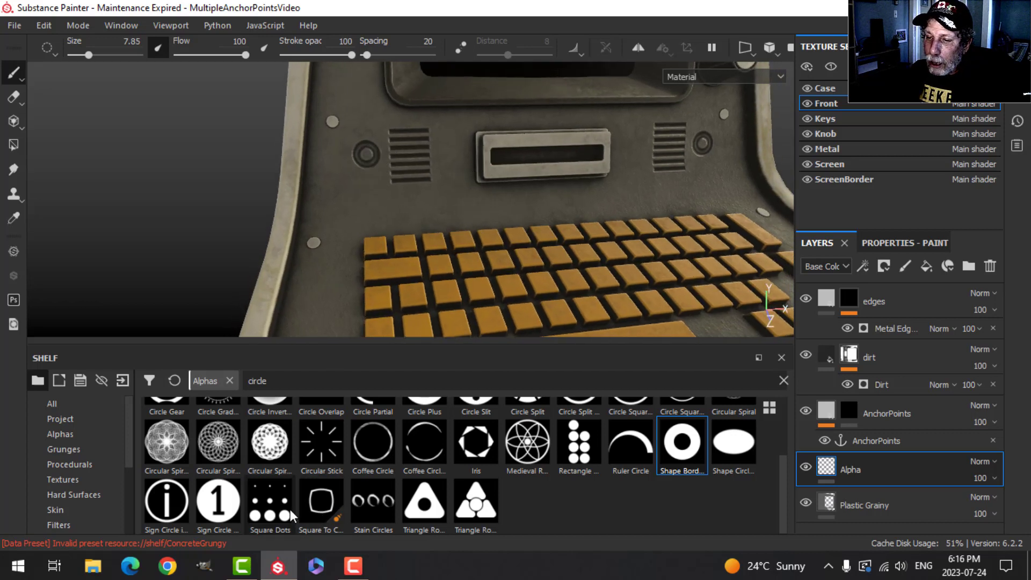
Stamp the Sign Circle alpha with the number 1 between the left vent and the central slot
left_click(233, 513)
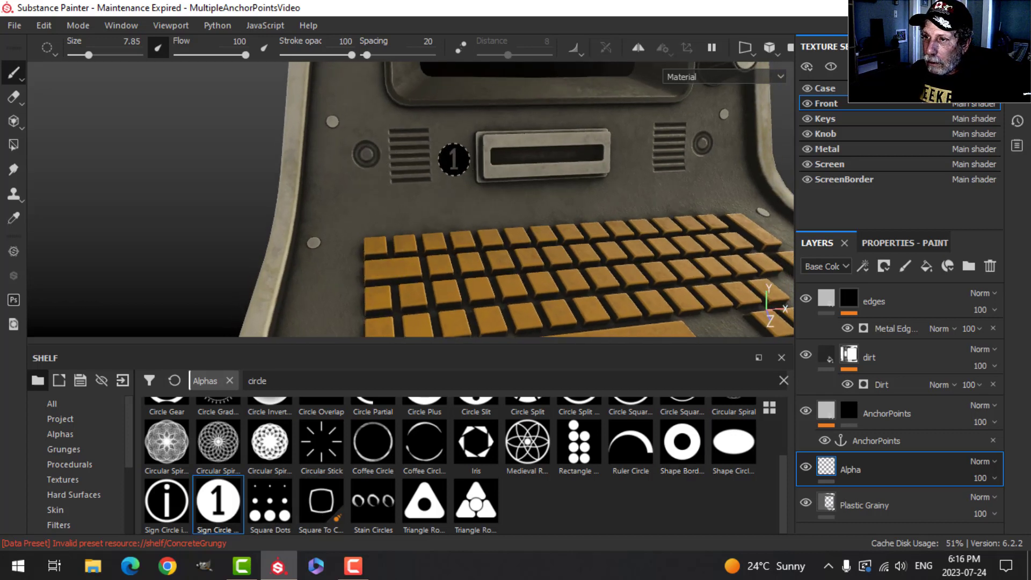
left_click(454, 160)
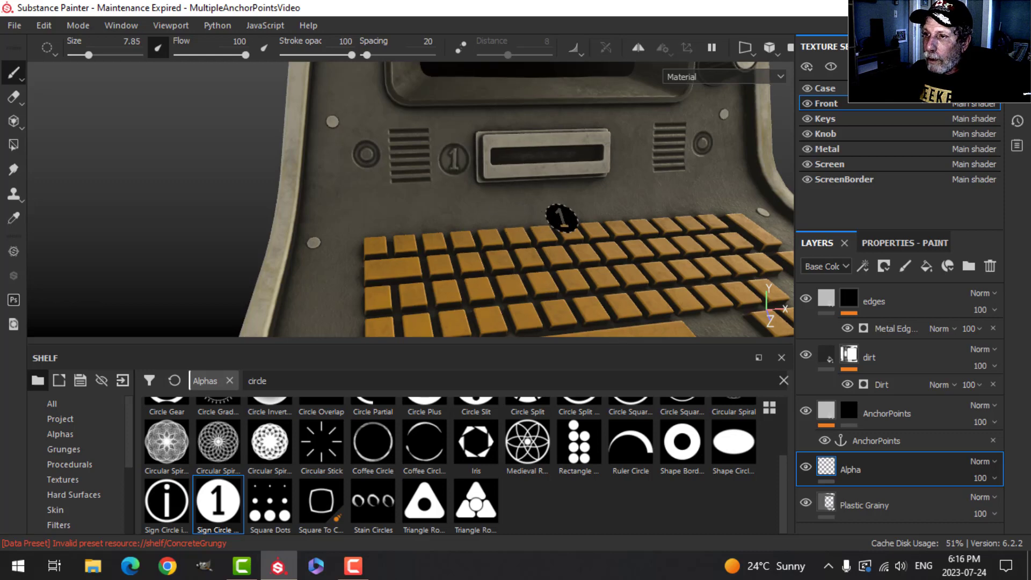
mouse_move(557, 219)
left_mouse_down("alt")
mouse_move(594, 237)
mouse_move(535, 230)
left_mouse_up("alt")
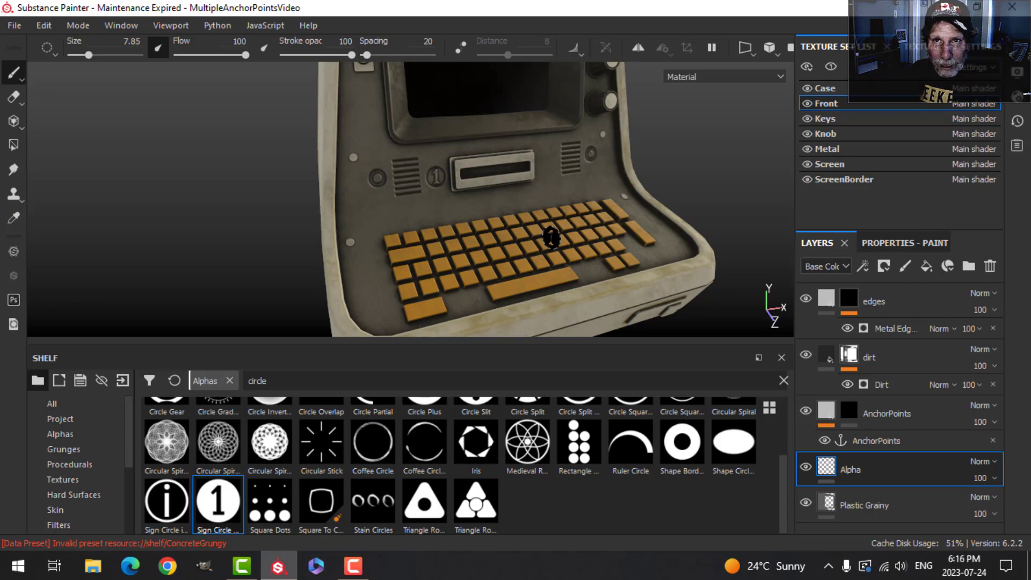